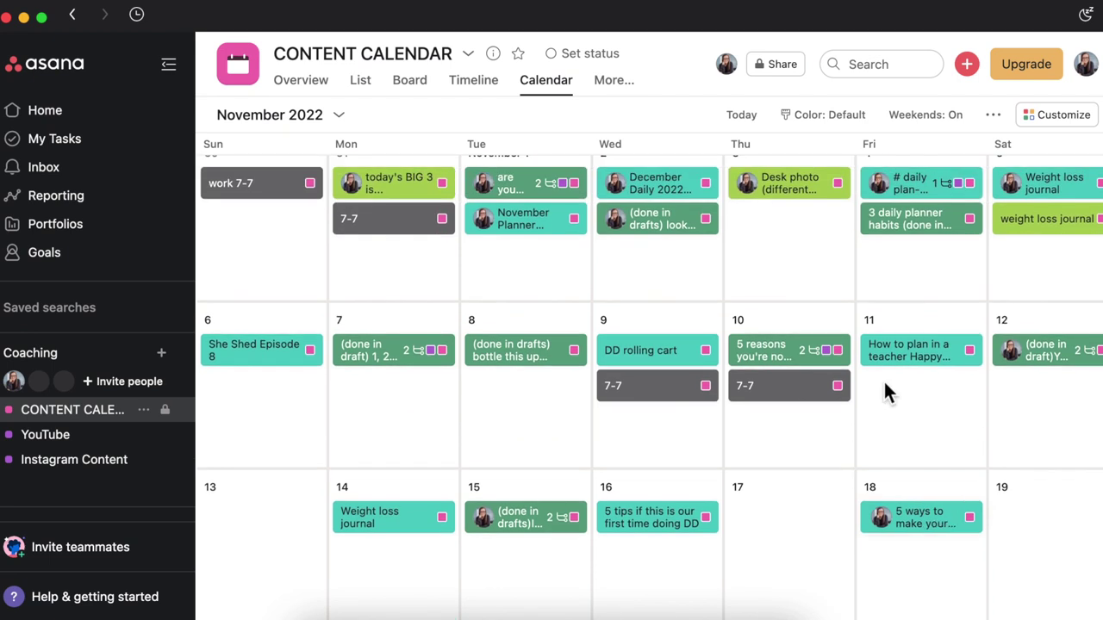
# - Open the YouTube project board and review the video ideas listed in the Planning column
pyautogui.scroll(2, 884, 394)
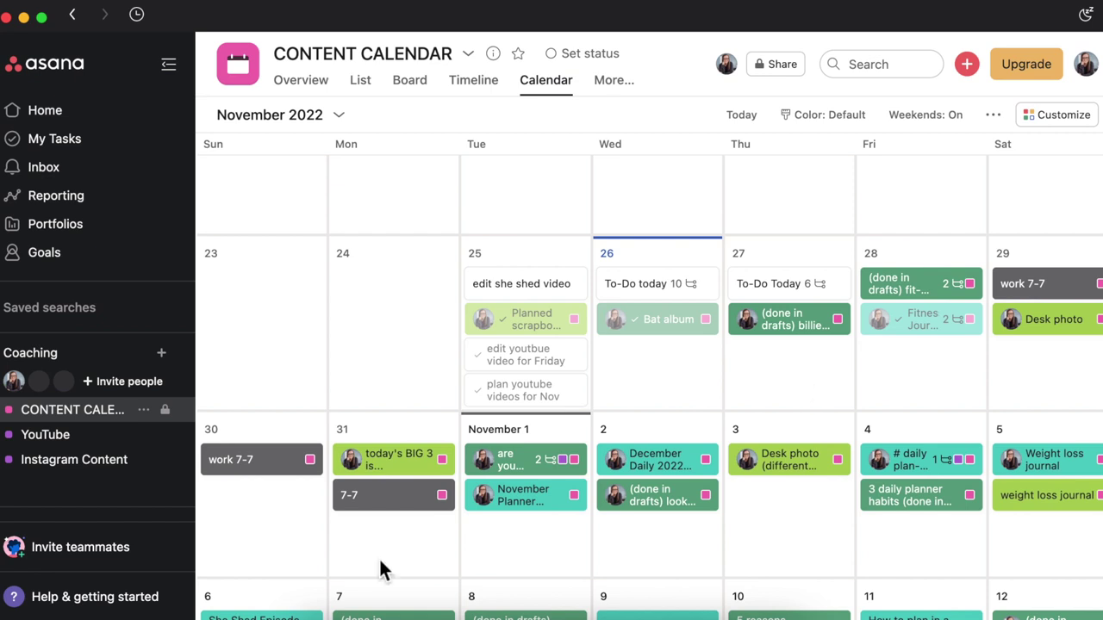
pyautogui.click(96, 443)
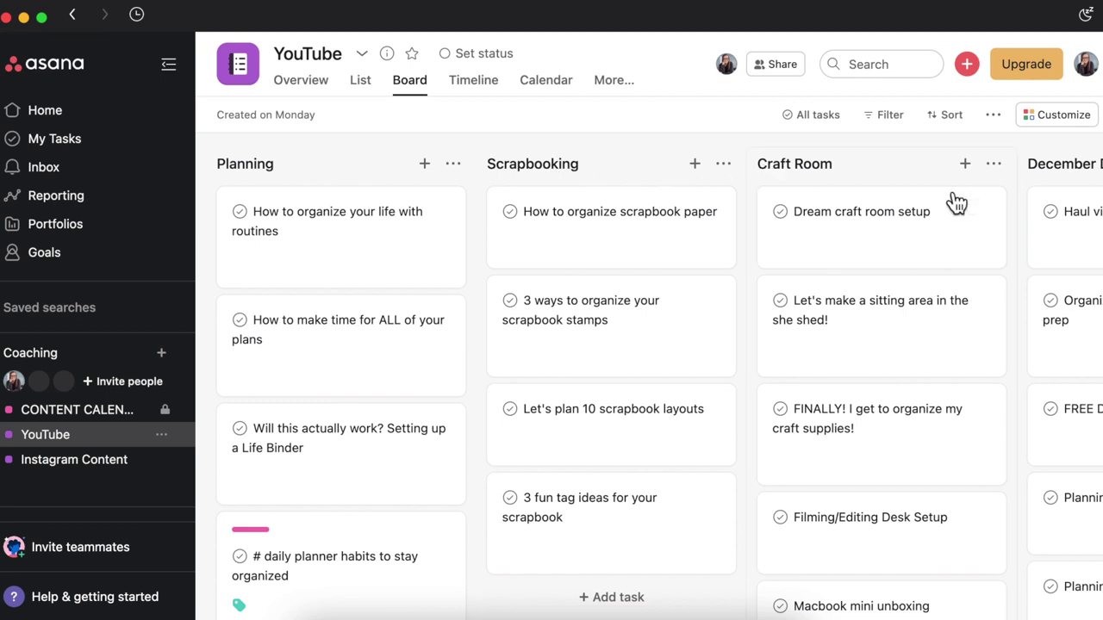
pyautogui.hscroll(5, 956, 203)
pyautogui.hscroll(-5, 957, 202)
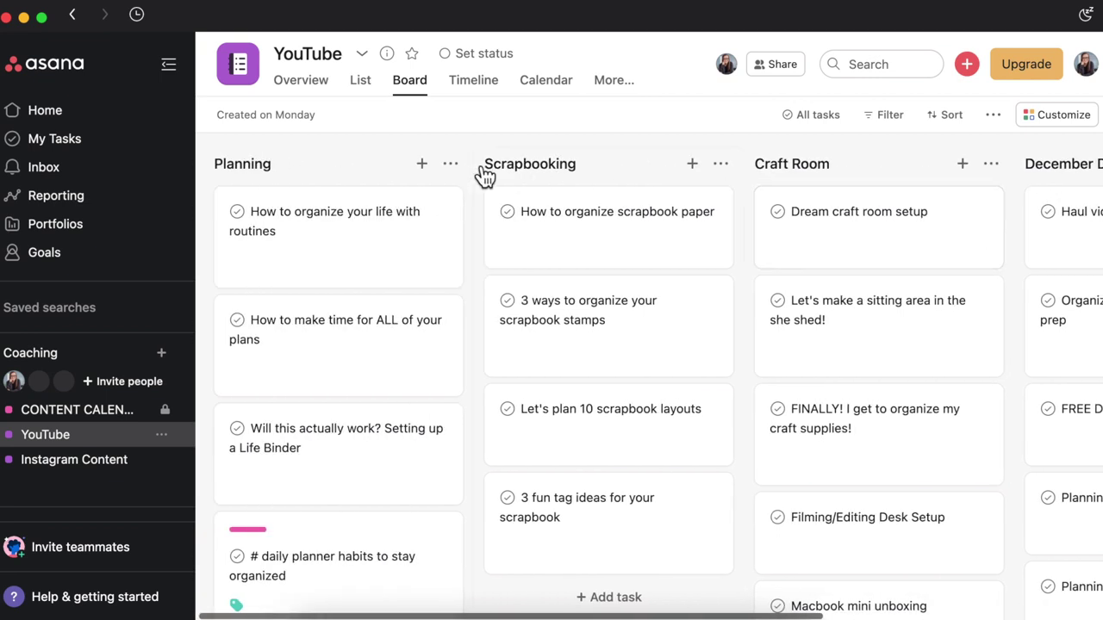
pyautogui.scroll(-3, 467, 258)
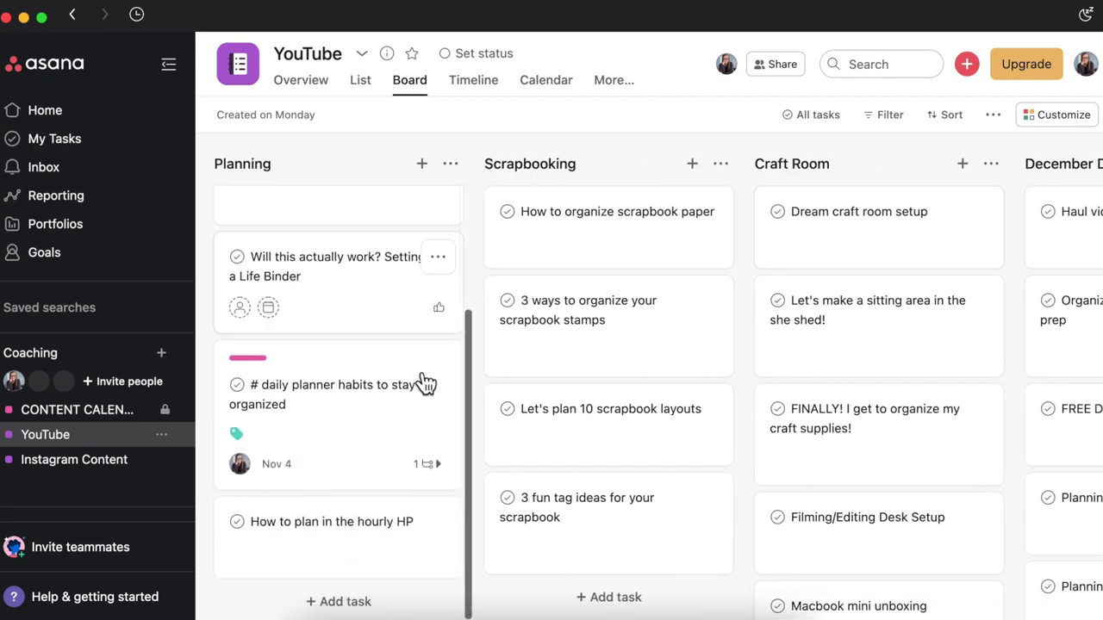
pyautogui.scroll(-7, 425, 384)
pyautogui.scroll(-8, 425, 383)
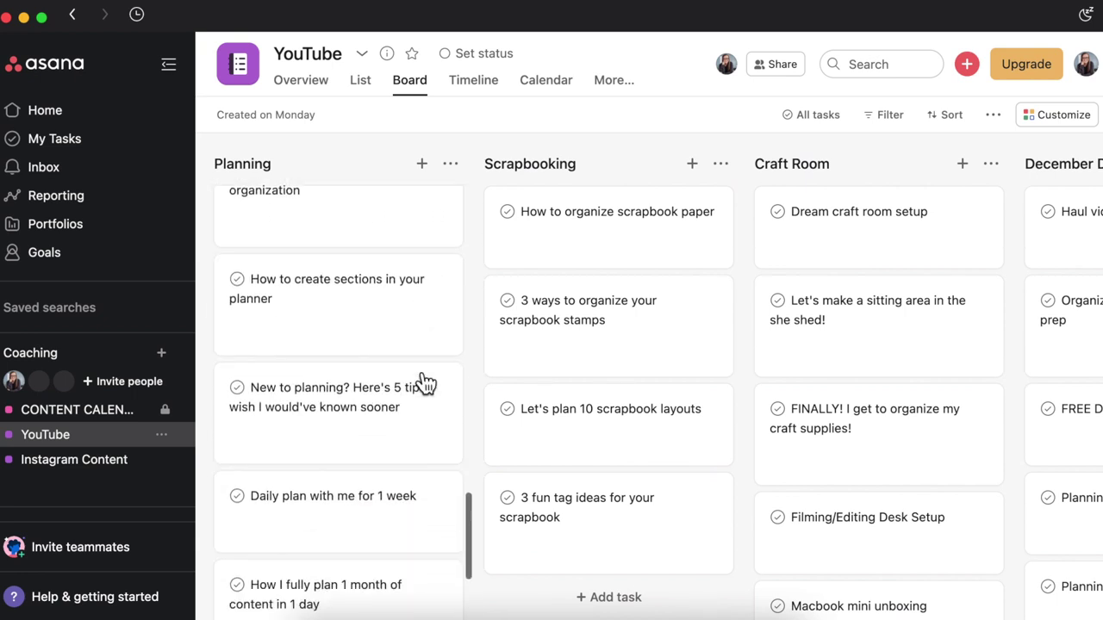
pyautogui.scroll(-3, 425, 384)
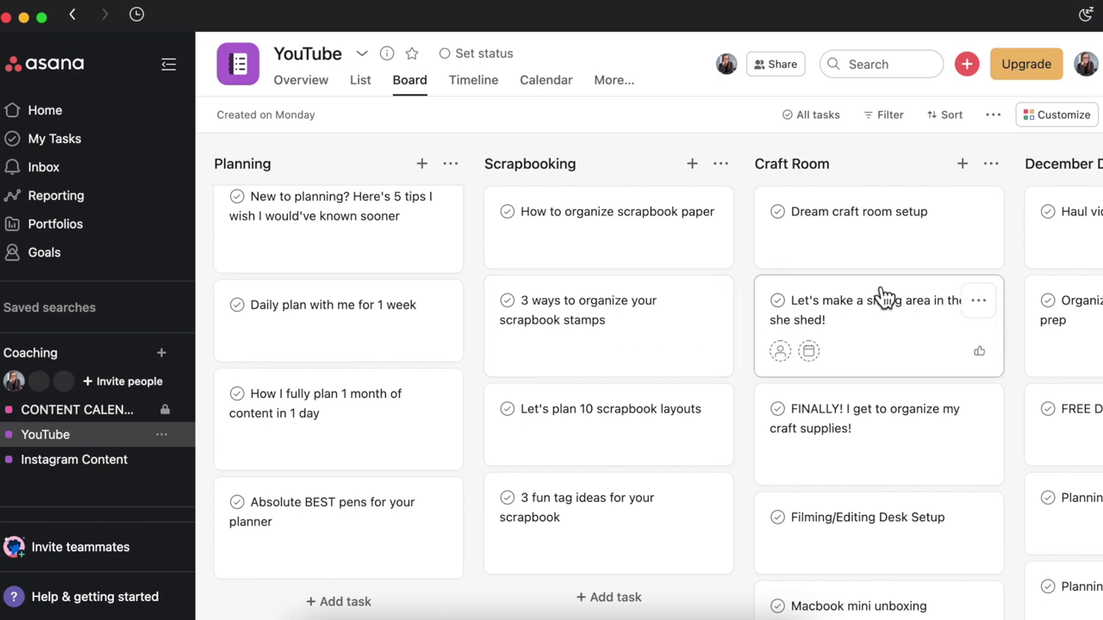
# - Review the video ideas in the Craft Room and December Daily columns of the YouTube board
pyautogui.scroll(-3, 894, 259)
pyautogui.scroll(4, 903, 517)
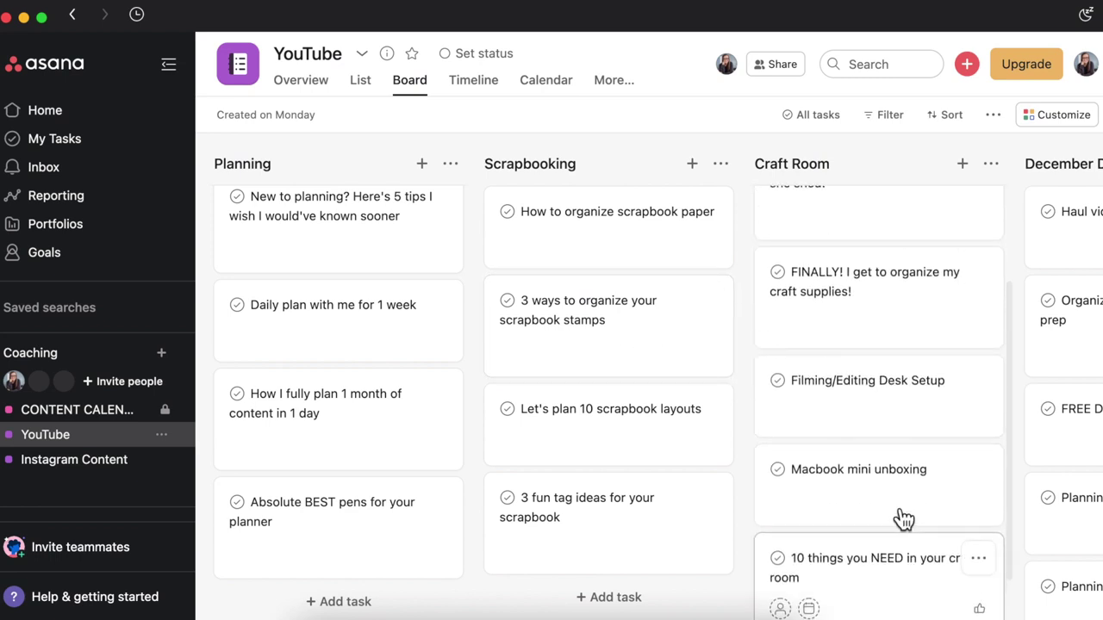
pyautogui.hscroll(3, 904, 520)
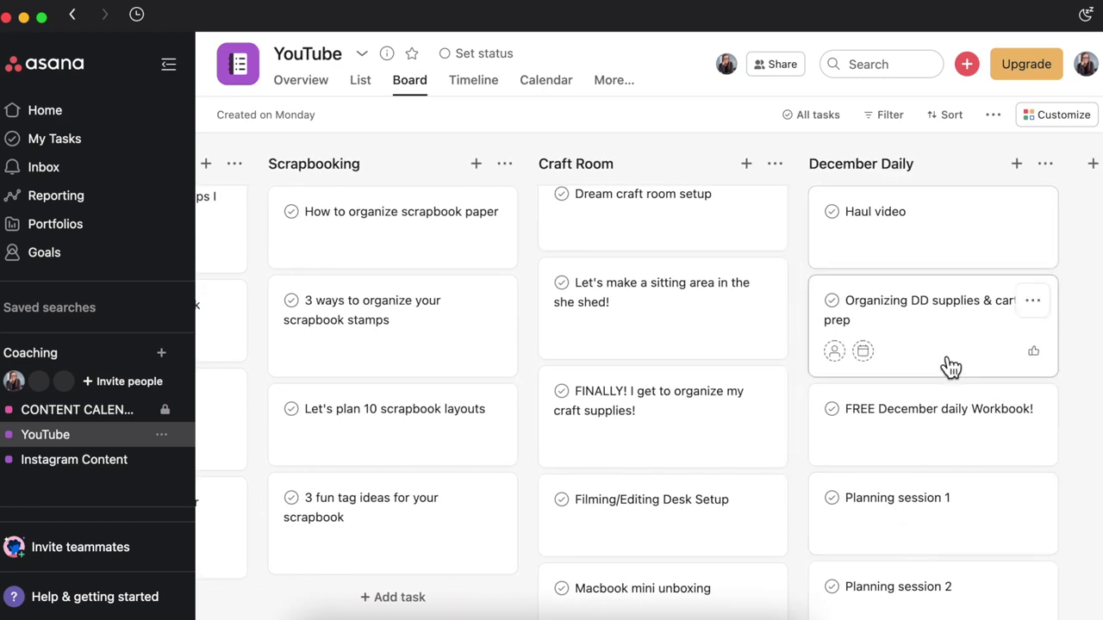
pyautogui.scroll(-5, 943, 442)
pyautogui.scroll(4, 943, 443)
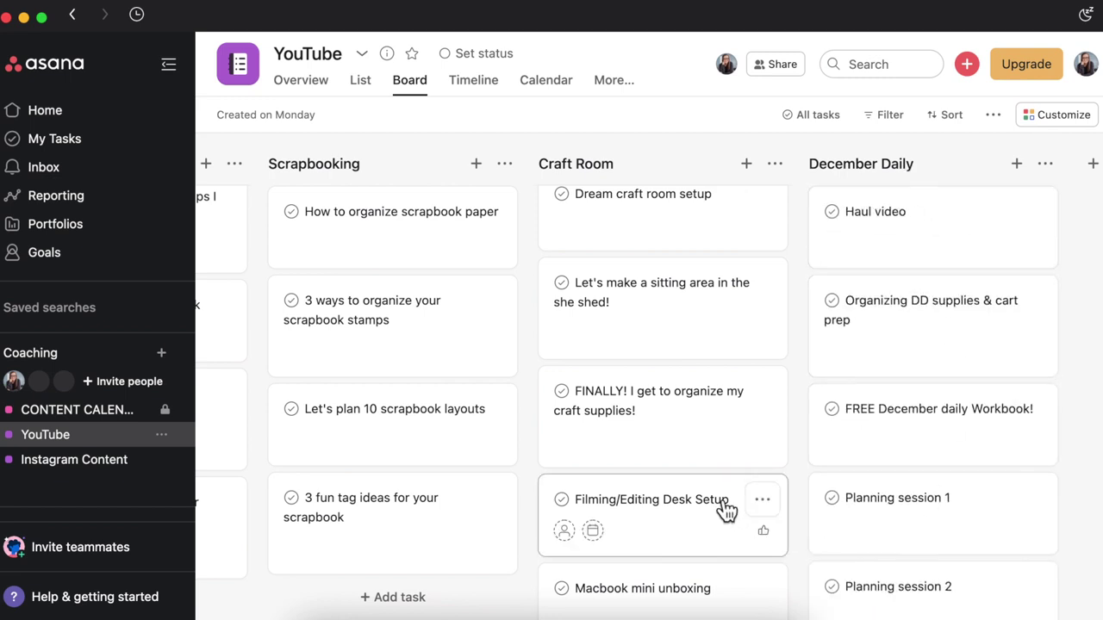
pyautogui.hscroll(-3, 505, 479)
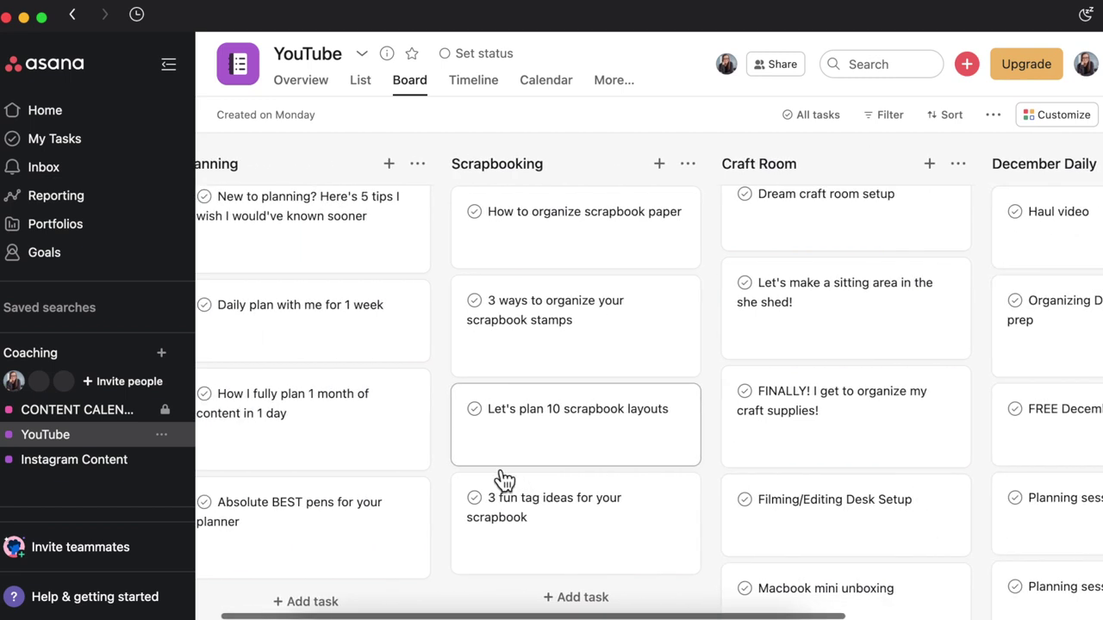
# - Open the Instagram Content board and review the ideas in the Post and Reel columns
pyautogui.click(71, 461)
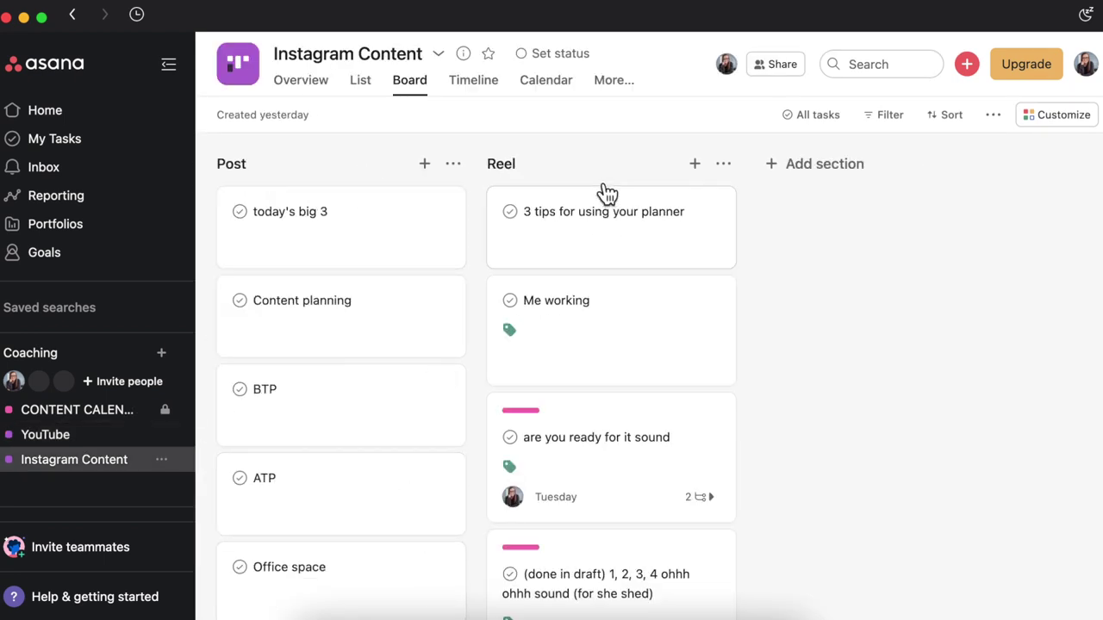
pyautogui.scroll(-5, 599, 556)
pyautogui.scroll(-3, 394, 519)
pyautogui.scroll(3, 398, 523)
pyautogui.scroll(5, 591, 410)
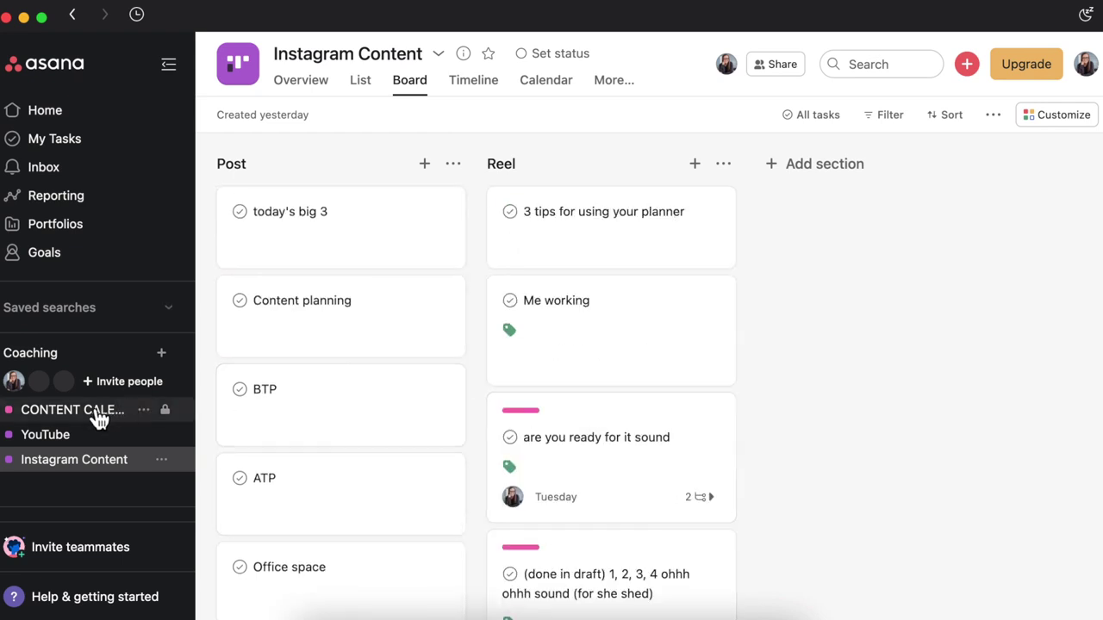
# - Return to the CONTENT CALENDAR project and add a task named "add item for video" on November 3
pyautogui.click(97, 412)
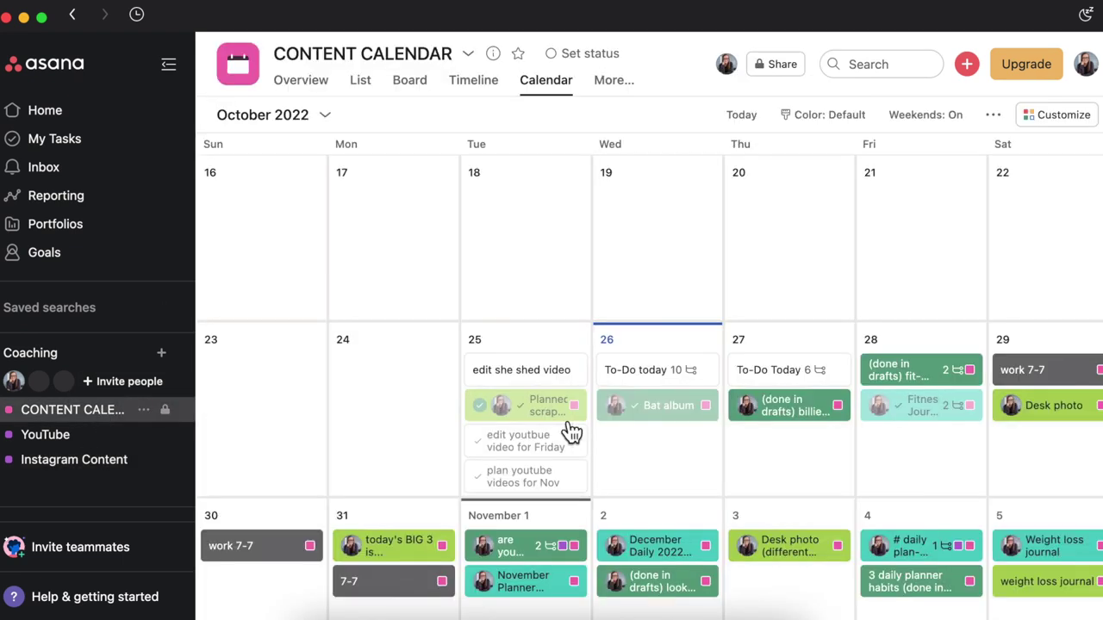
pyautogui.scroll(-3, 736, 448)
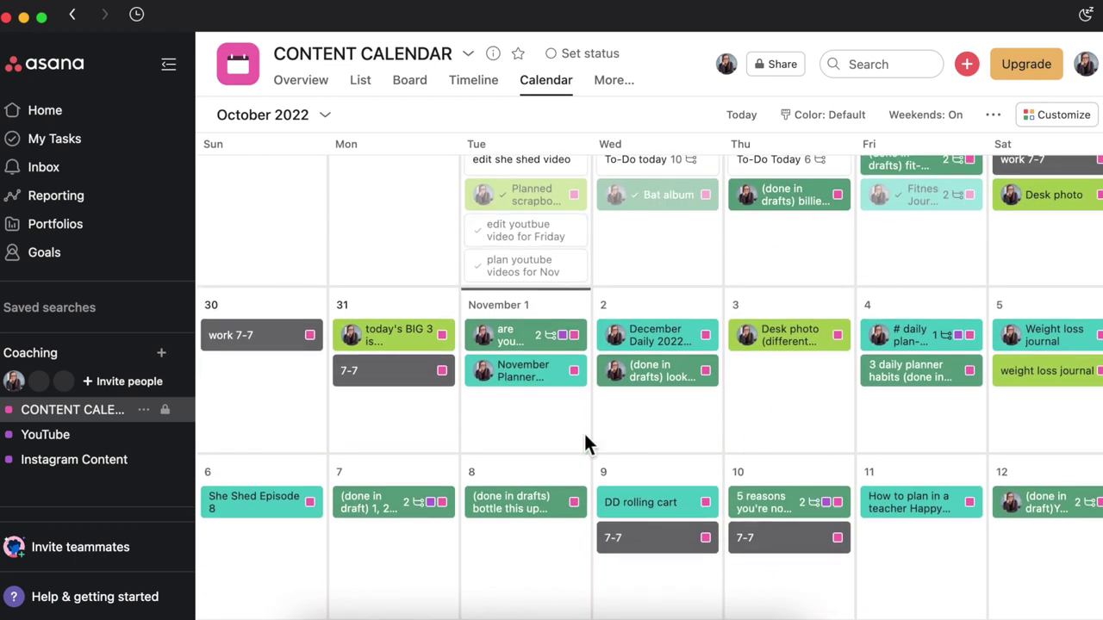
pyautogui.click(758, 380)
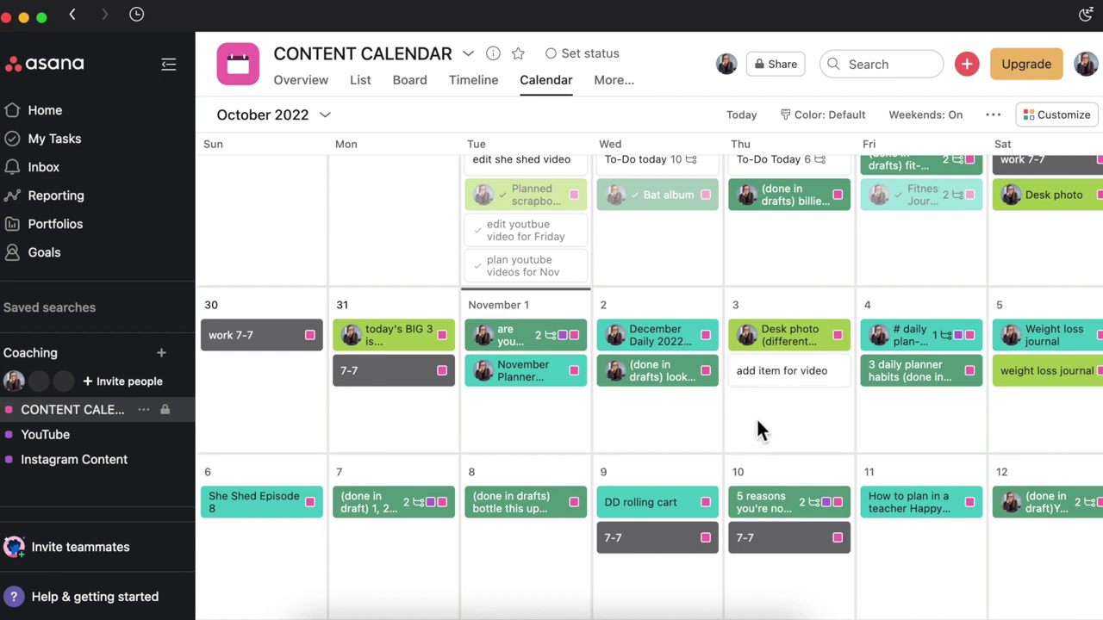
# - Tag the "add item for video" task as IG Reel and look through its additional task actions
pyautogui.click(799, 383)
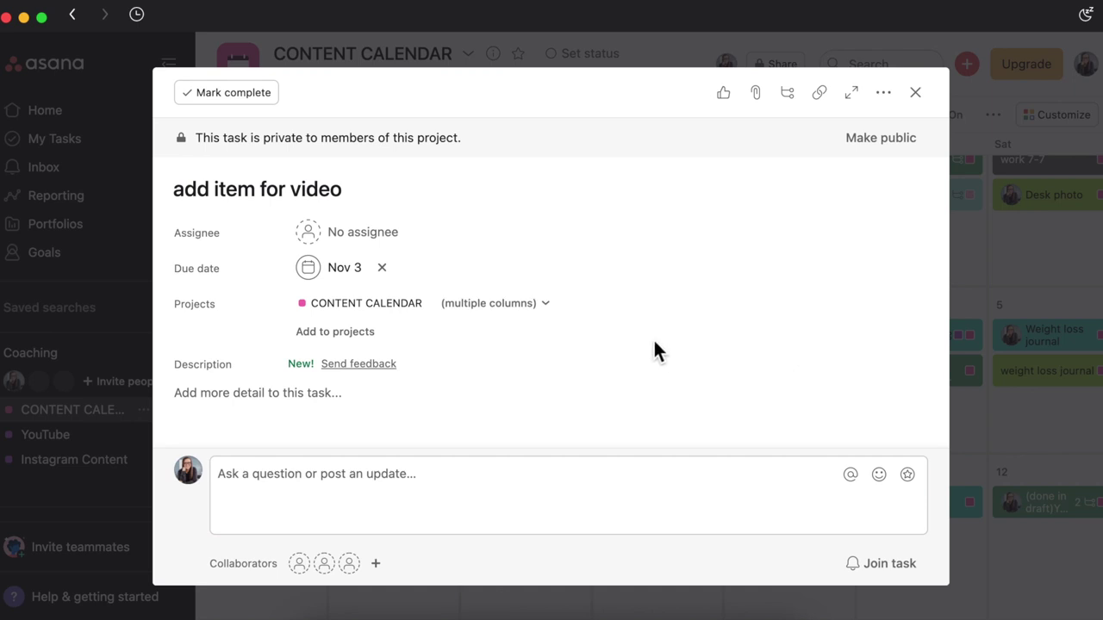
pyautogui.scroll(-2, 654, 350)
pyautogui.hotkey('Tab', 't')
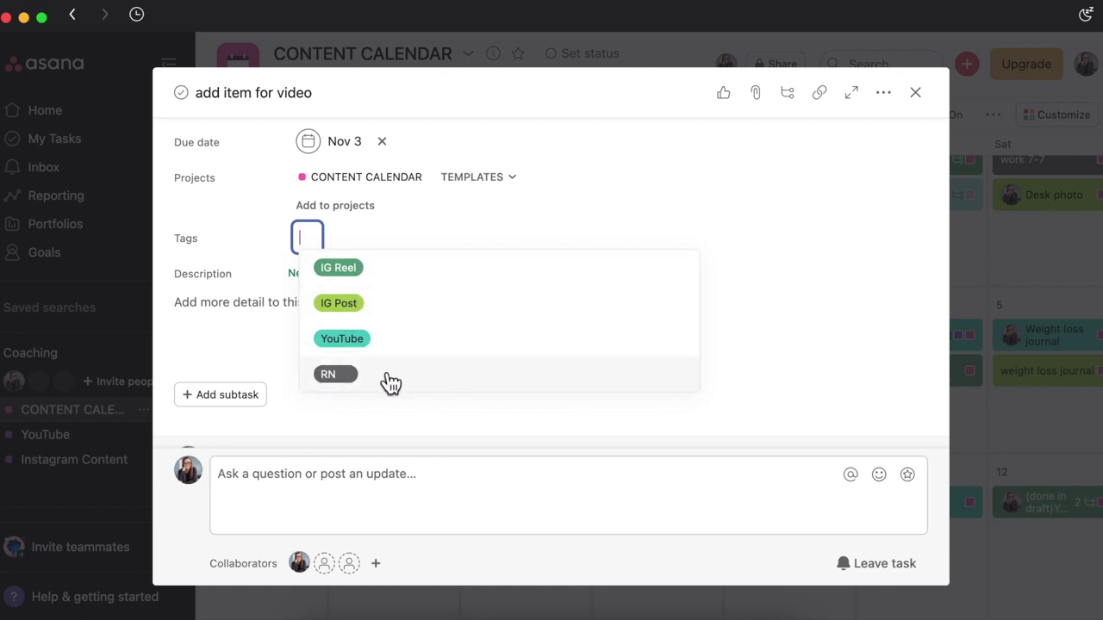
pyautogui.click(417, 289)
pyautogui.scroll(3, 695, 311)
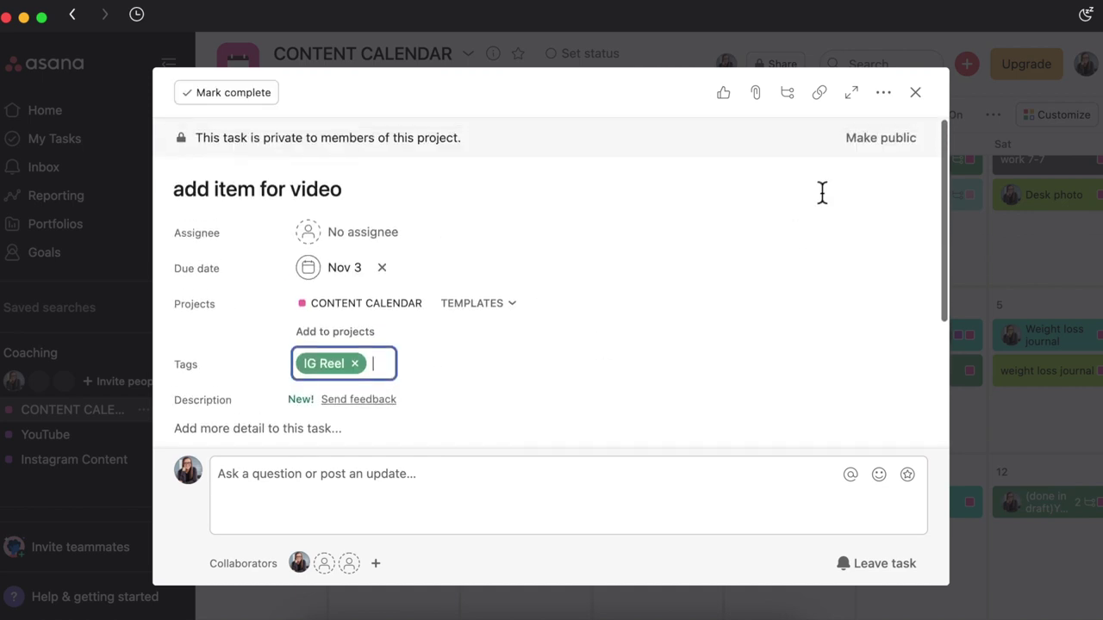
pyautogui.click(884, 93)
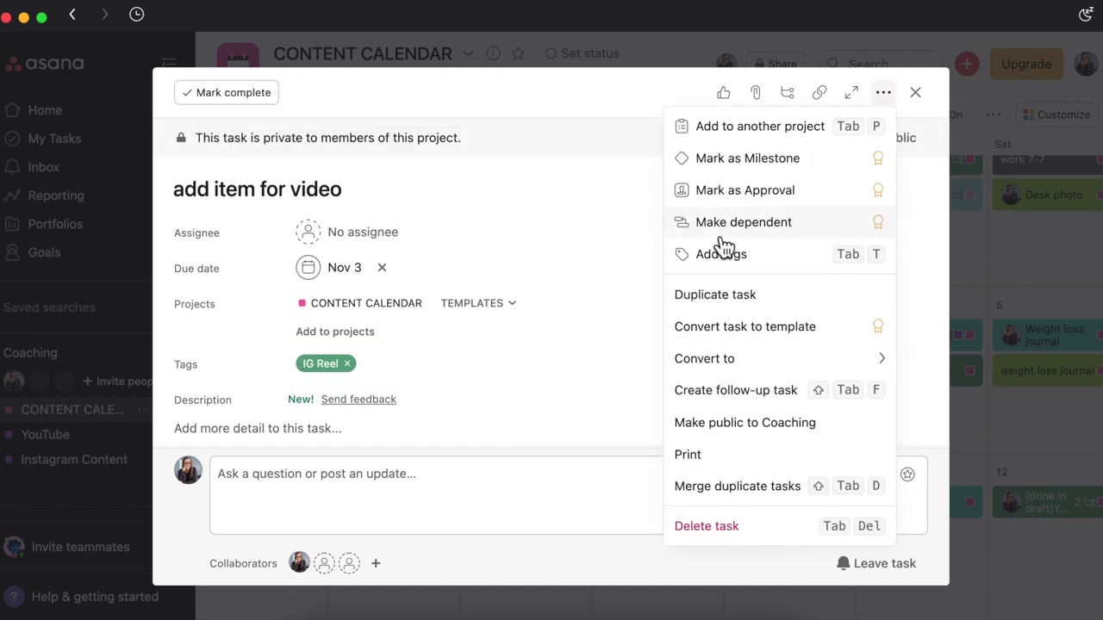
pyautogui.click(615, 190)
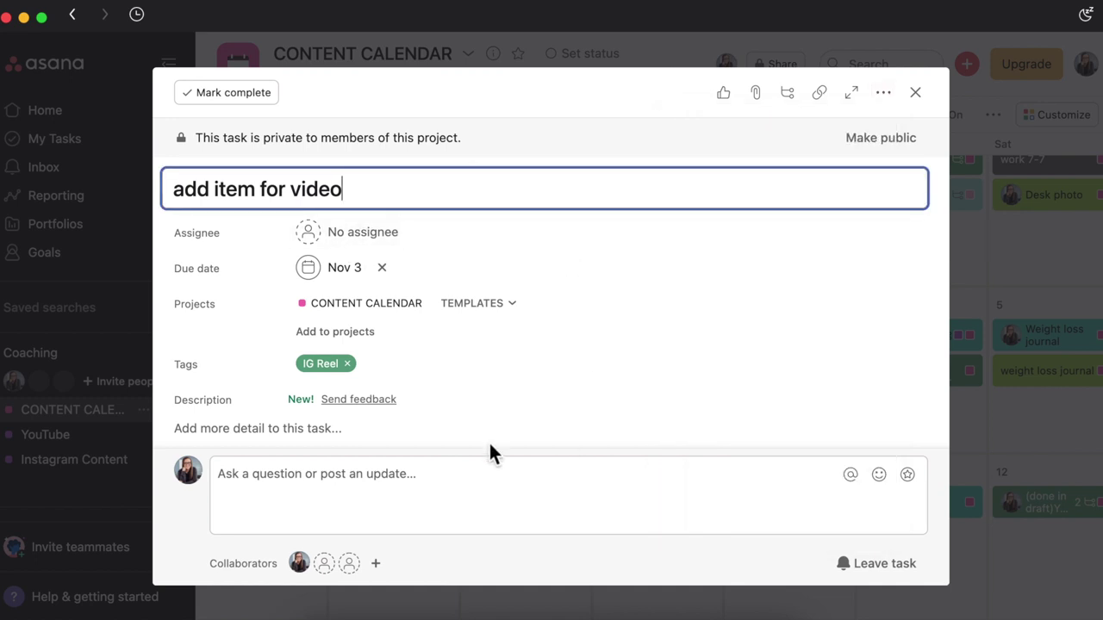
# - Add an empty subtask to the "add item for video" task and close its details
pyautogui.scroll(-5, 463, 423)
pyautogui.click(304, 216)
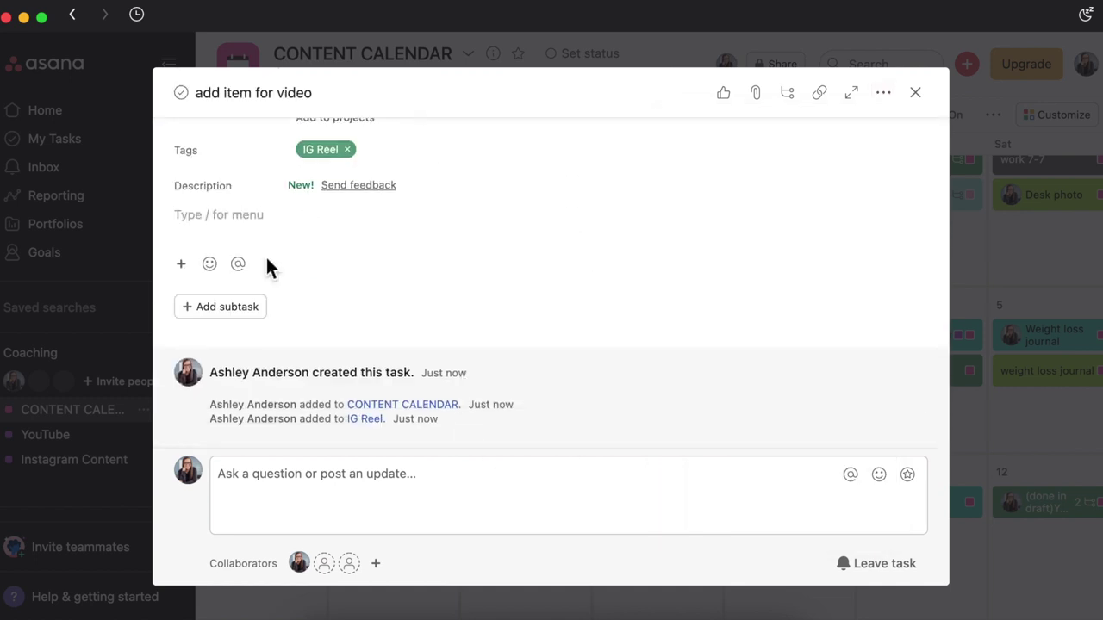
pyautogui.click(220, 308)
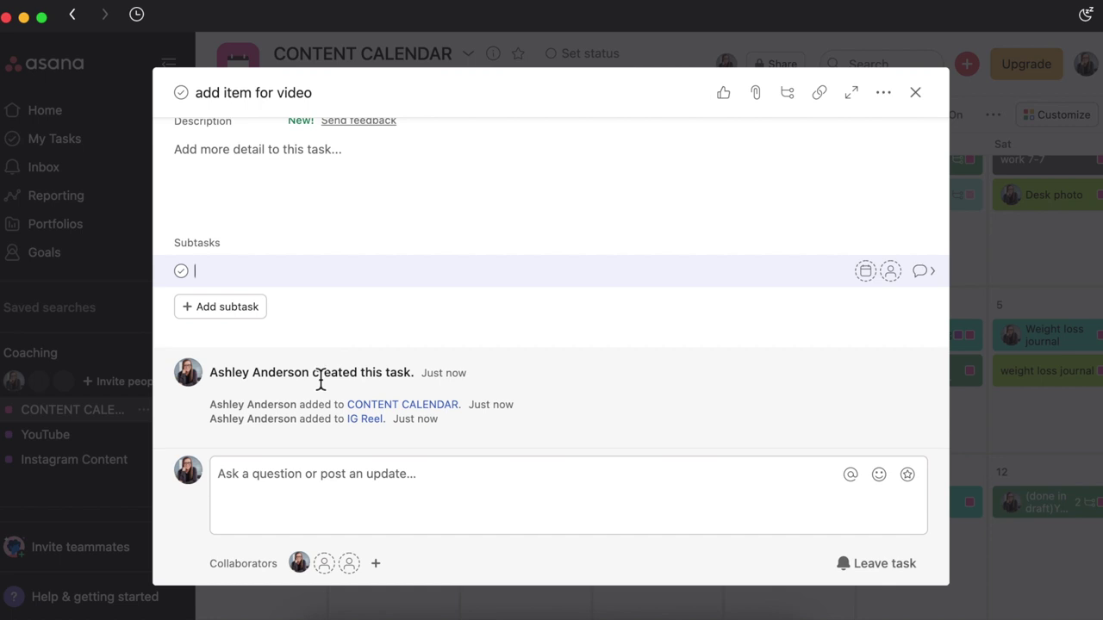
pyautogui.scroll(5, 520, 412)
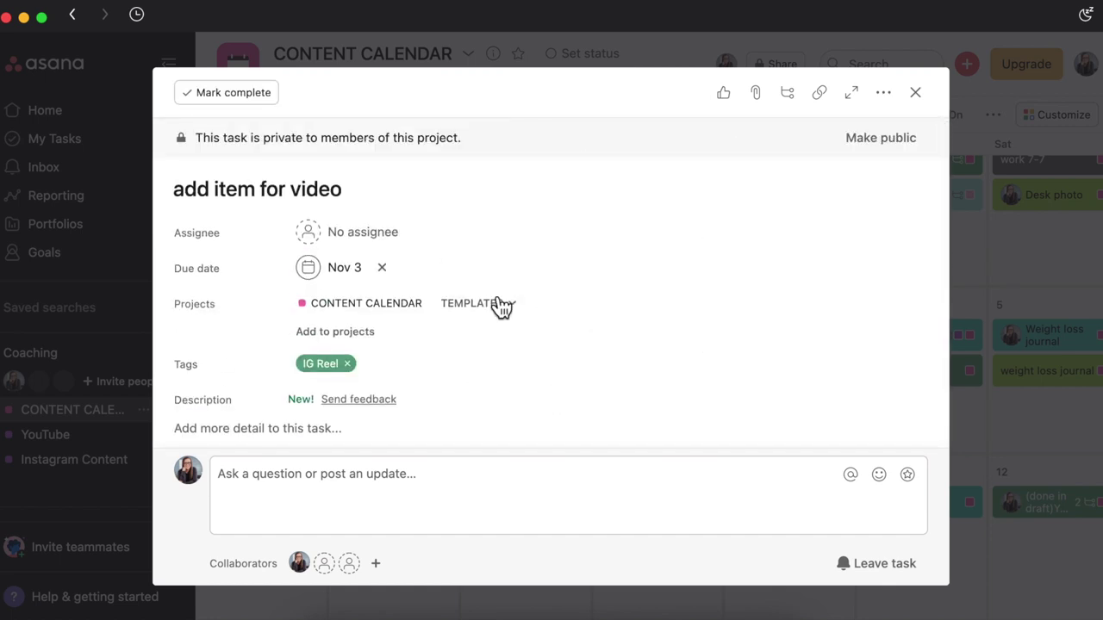
pyautogui.click(915, 93)
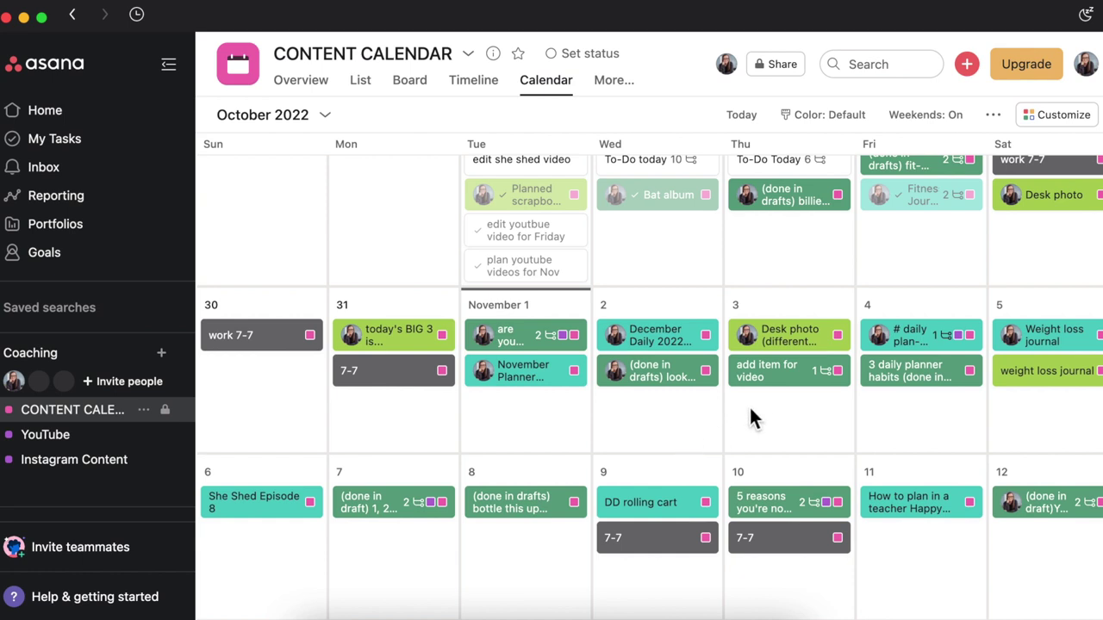
# - Delete the "add item for video" task from November 3 on the calendar
pyautogui.rightClick(791, 388)
pyautogui.click(830, 356)
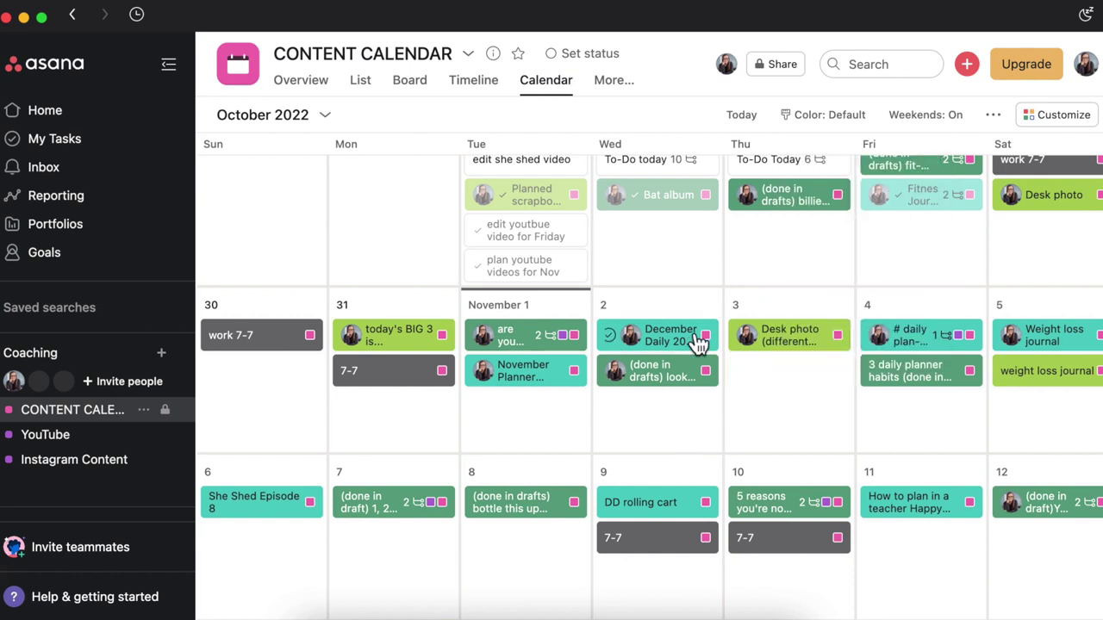
# - Open the "To-Do today" task on October 26 and review its list of subtasks
pyautogui.scroll(1, 771, 411)
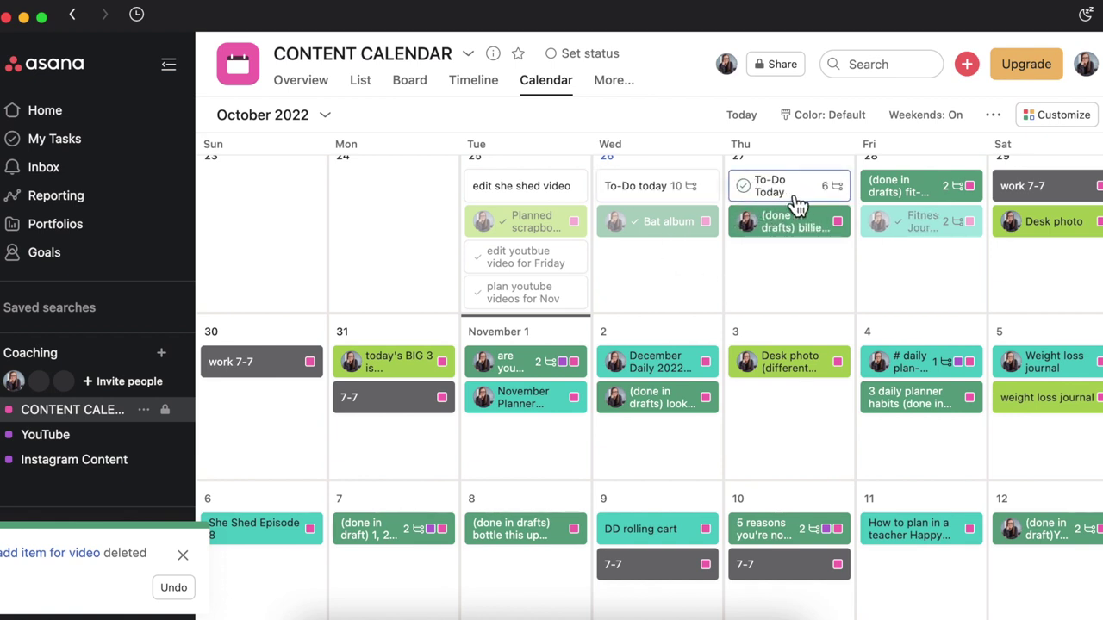
pyautogui.click(655, 196)
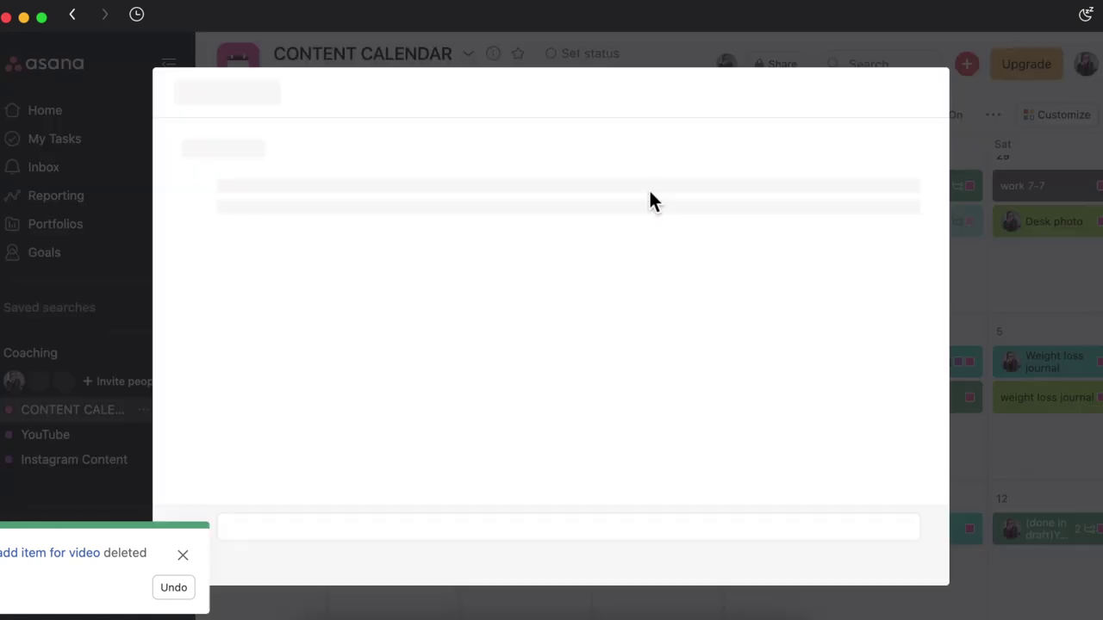
pyautogui.scroll(-8, 651, 325)
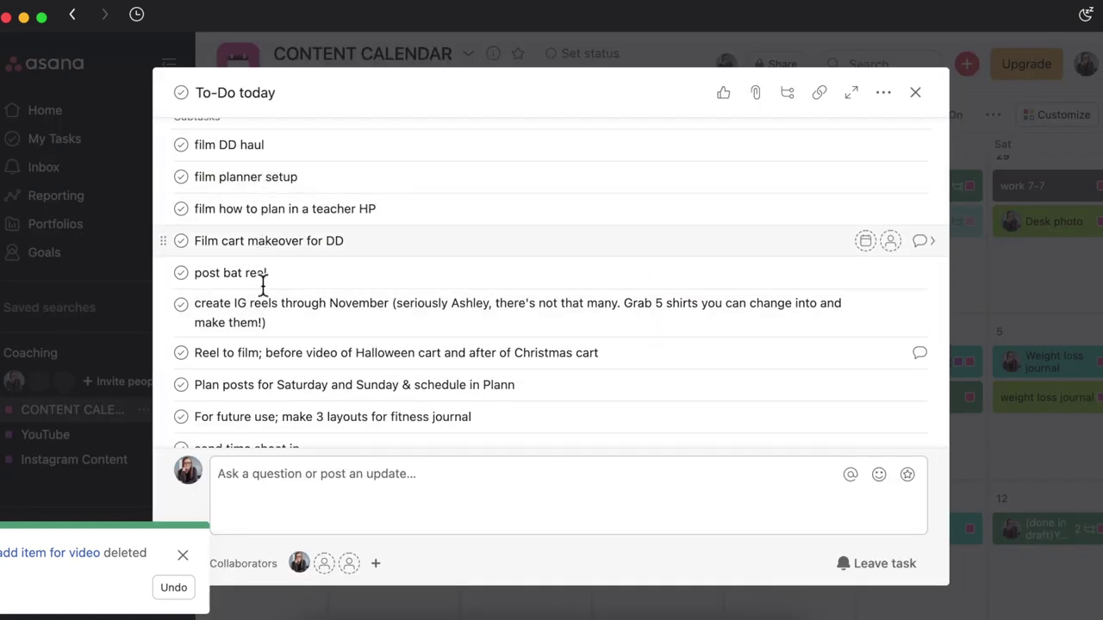
pyautogui.scroll(-3, 266, 315)
pyautogui.scroll(4, 273, 249)
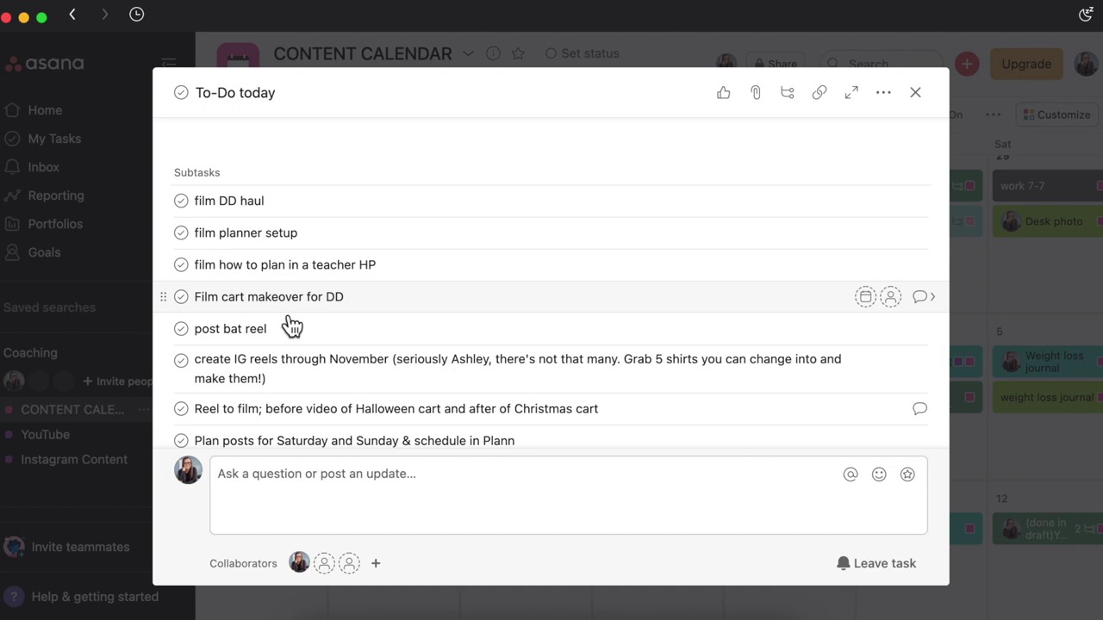
pyautogui.scroll(-2, 291, 326)
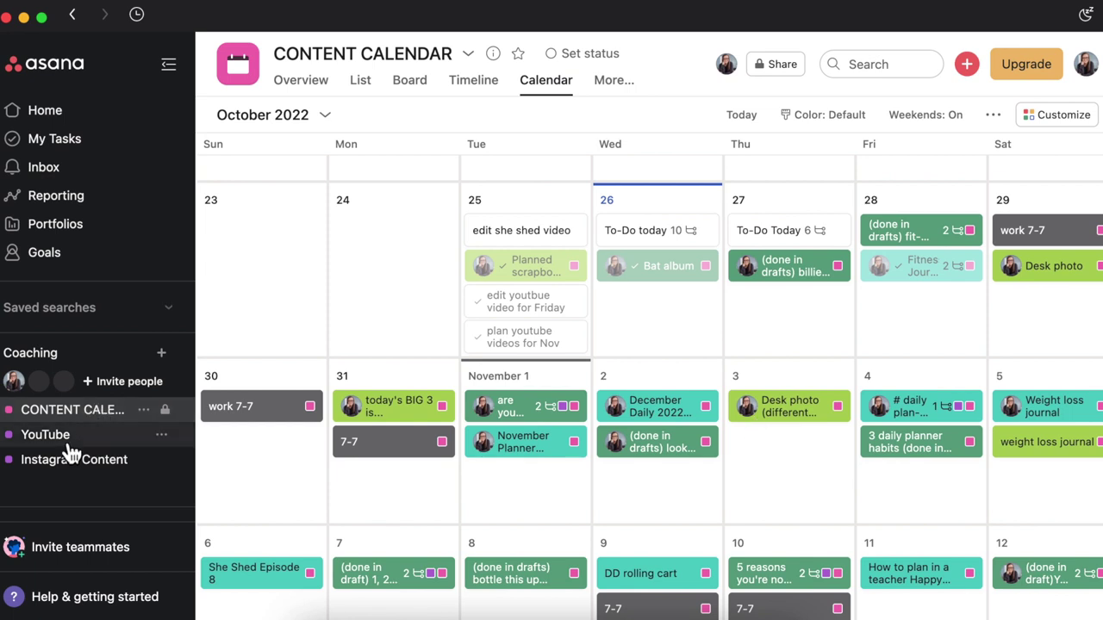
# - In the YouTube project, set the due date of the "How to organize your life with routines" task to November 1, 2022
pyautogui.click(69, 440)
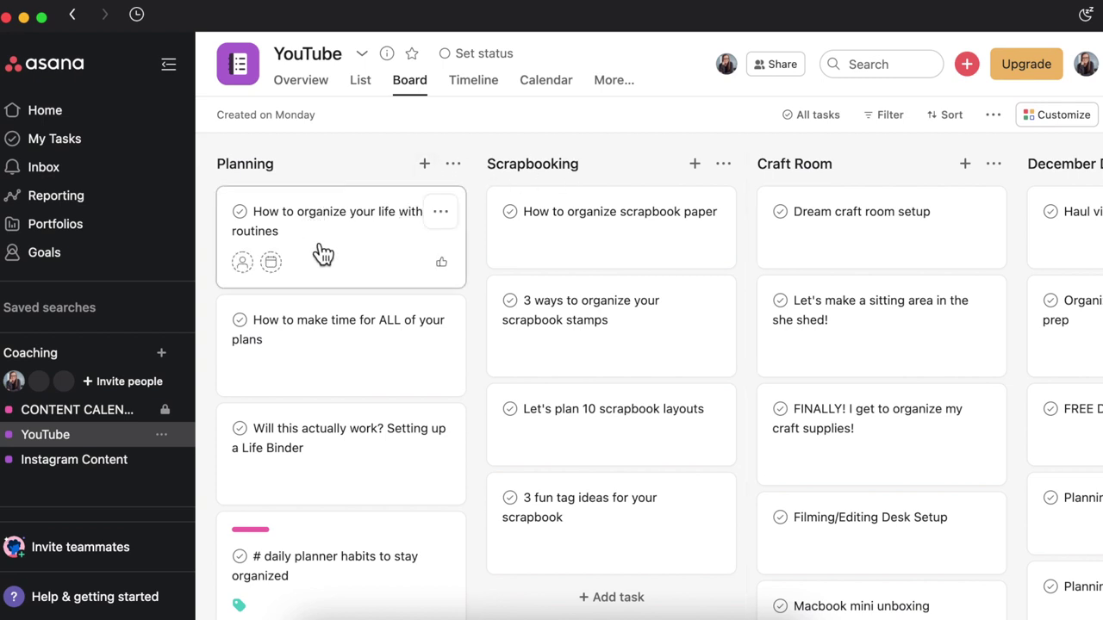
pyautogui.click(358, 274)
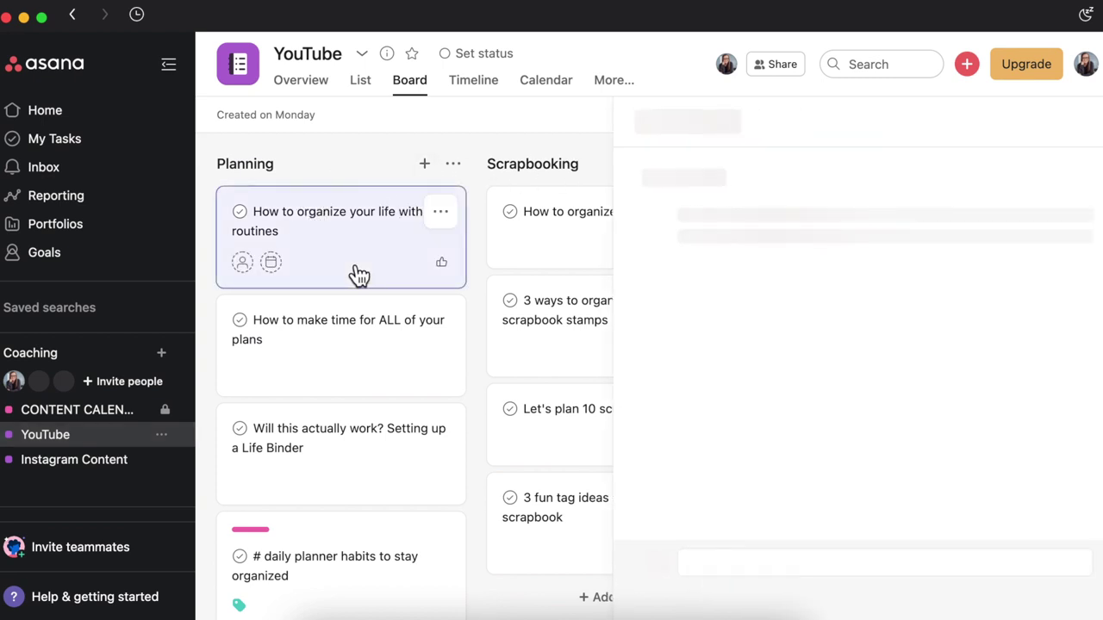
pyautogui.scroll(-1, 914, 381)
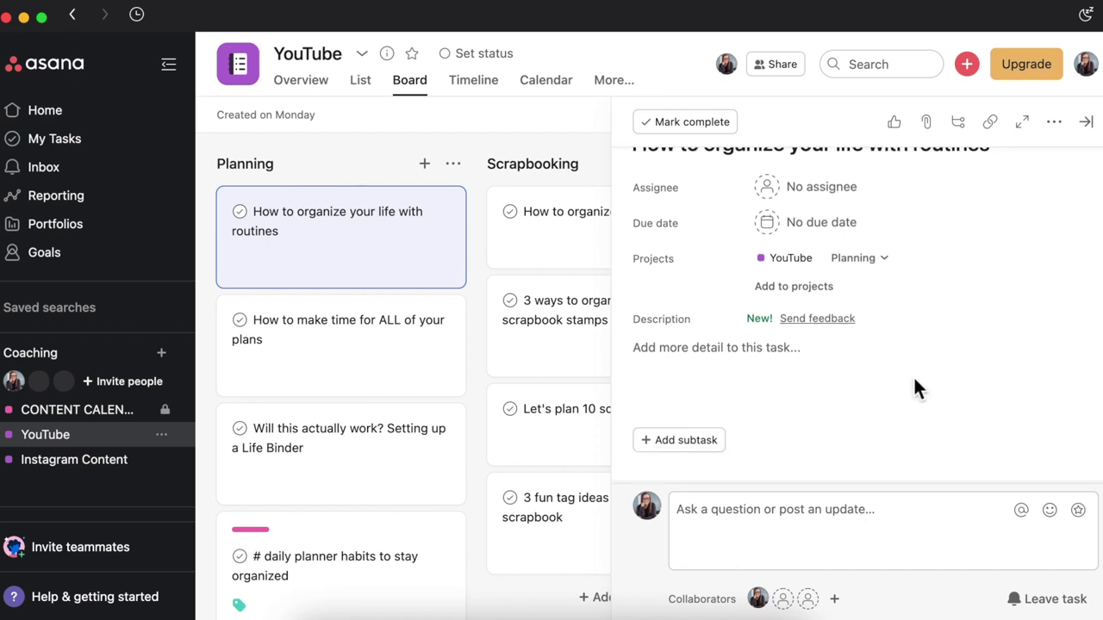
pyautogui.click(817, 226)
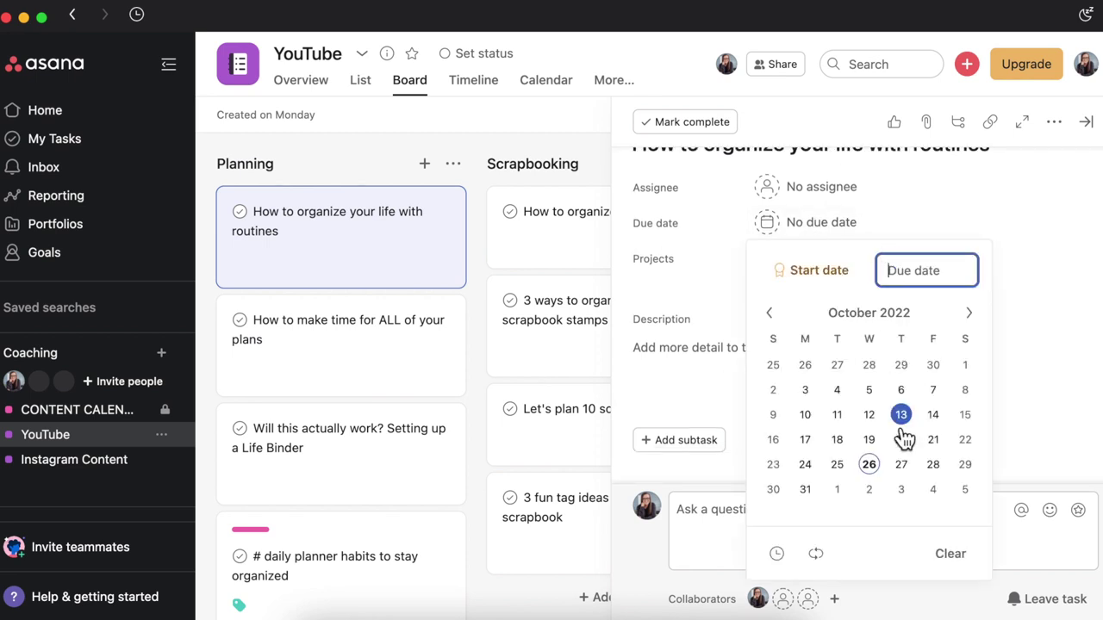
pyautogui.click(968, 313)
pyautogui.click(837, 366)
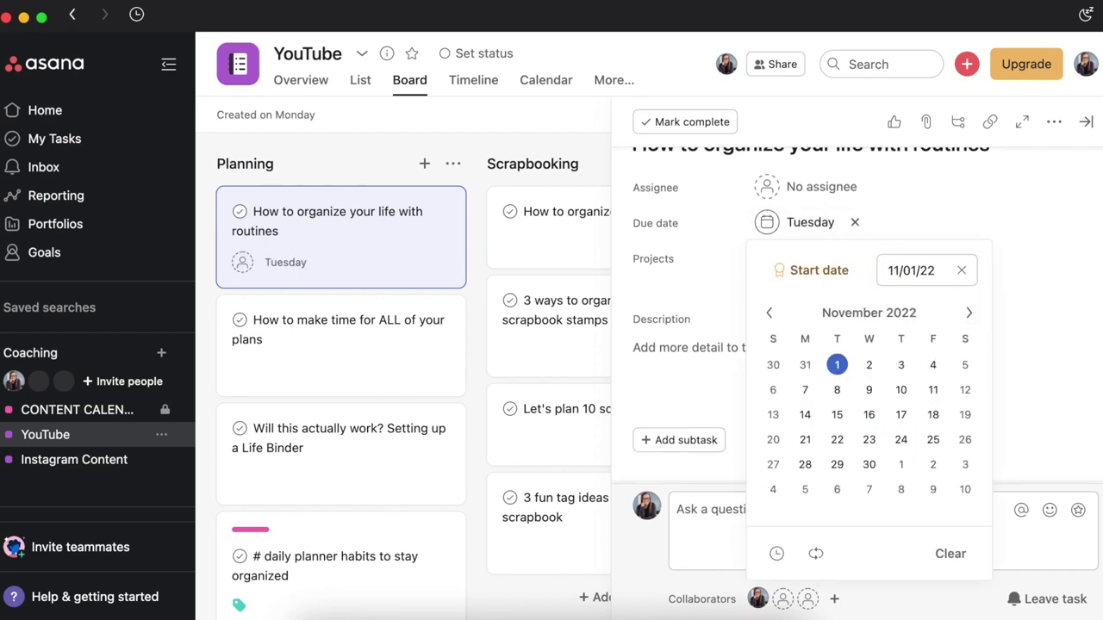
# - Assign the "How to organize your life with routines" task to the account owner and add it to the CONTENT CALENDAR project
pyautogui.click(977, 268)
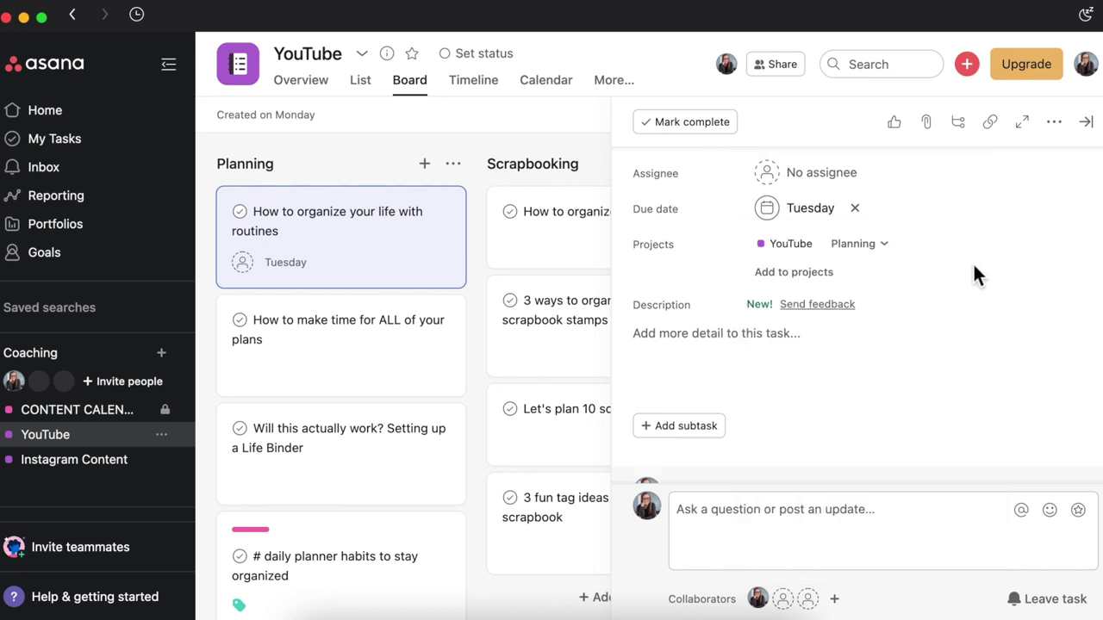
pyautogui.click(820, 226)
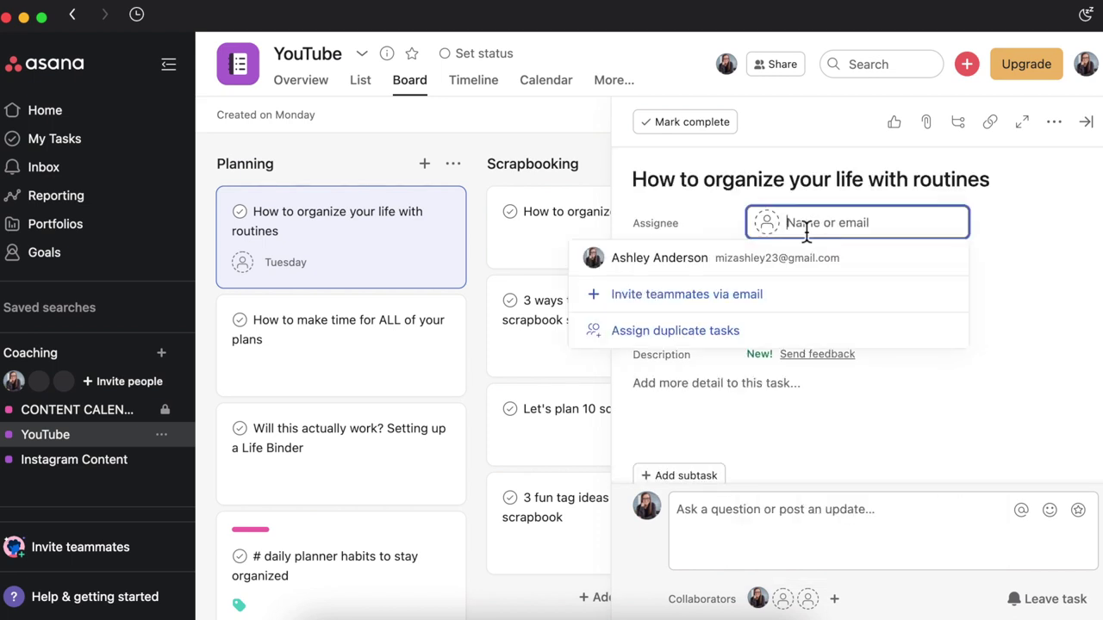
pyautogui.click(672, 256)
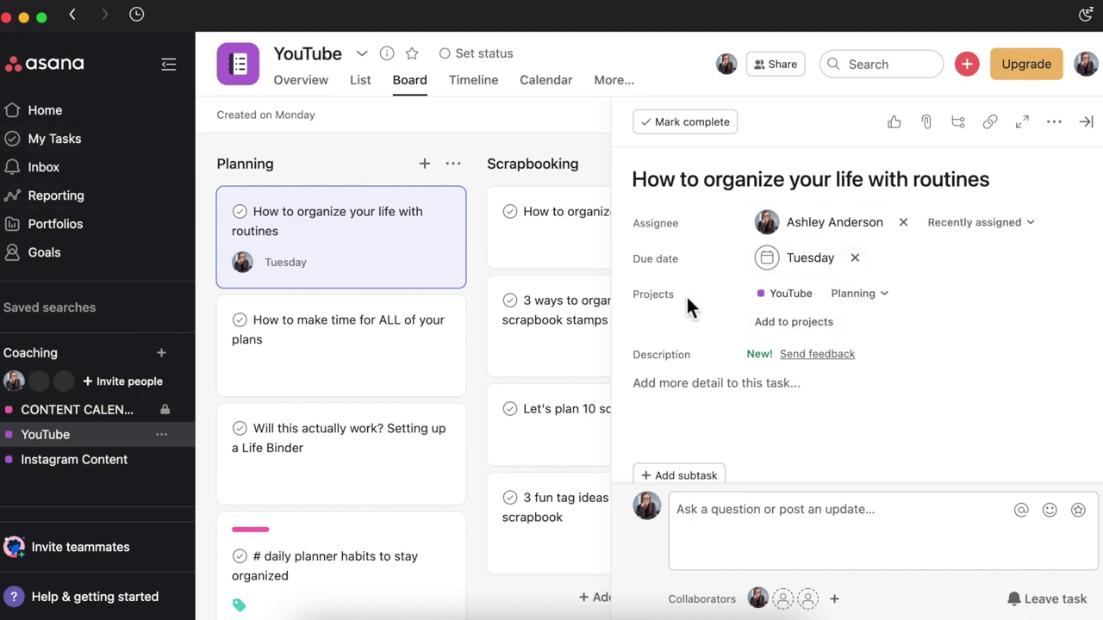
pyautogui.click(864, 336)
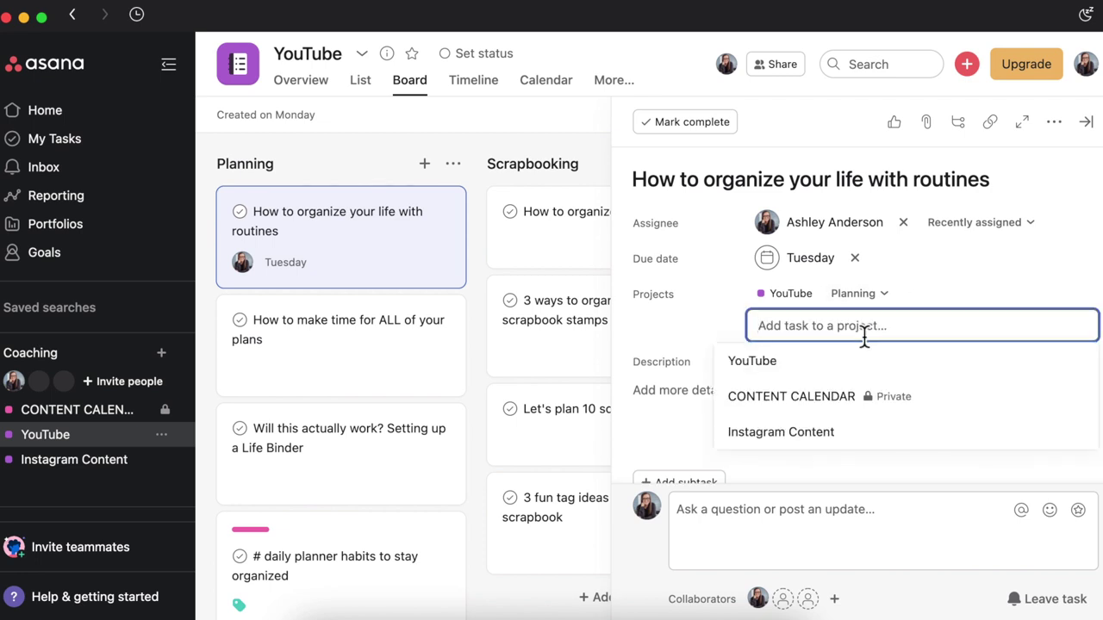
pyautogui.click(778, 402)
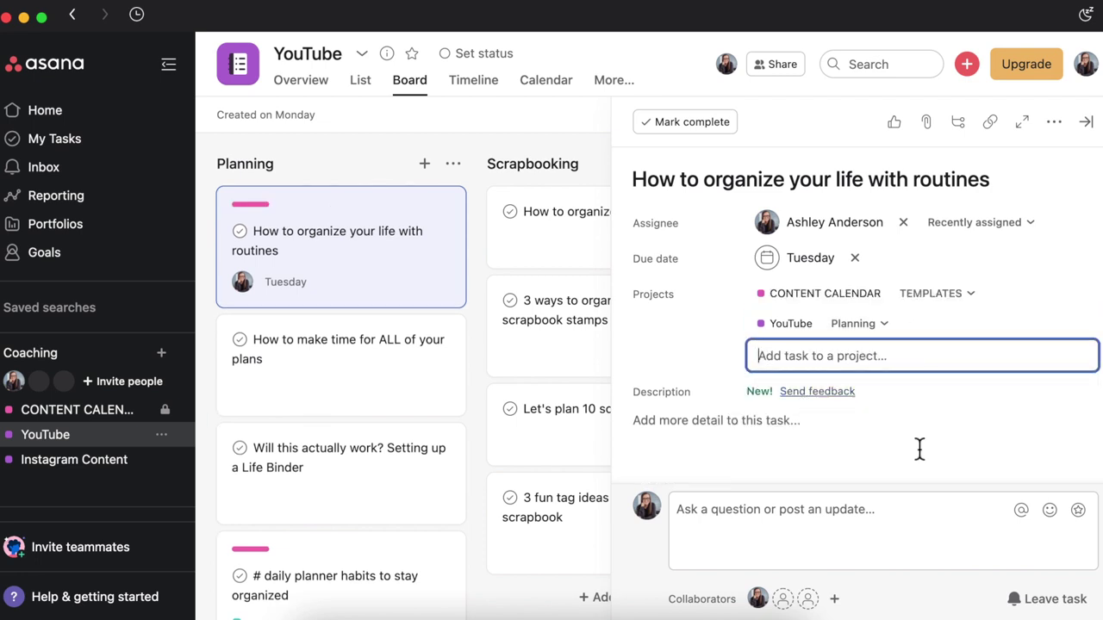
# - Prefix the task's title with "TEST" and give it the YouTube tag, closing its details
pyautogui.click(635, 180)
pyautogui.write('TEST')
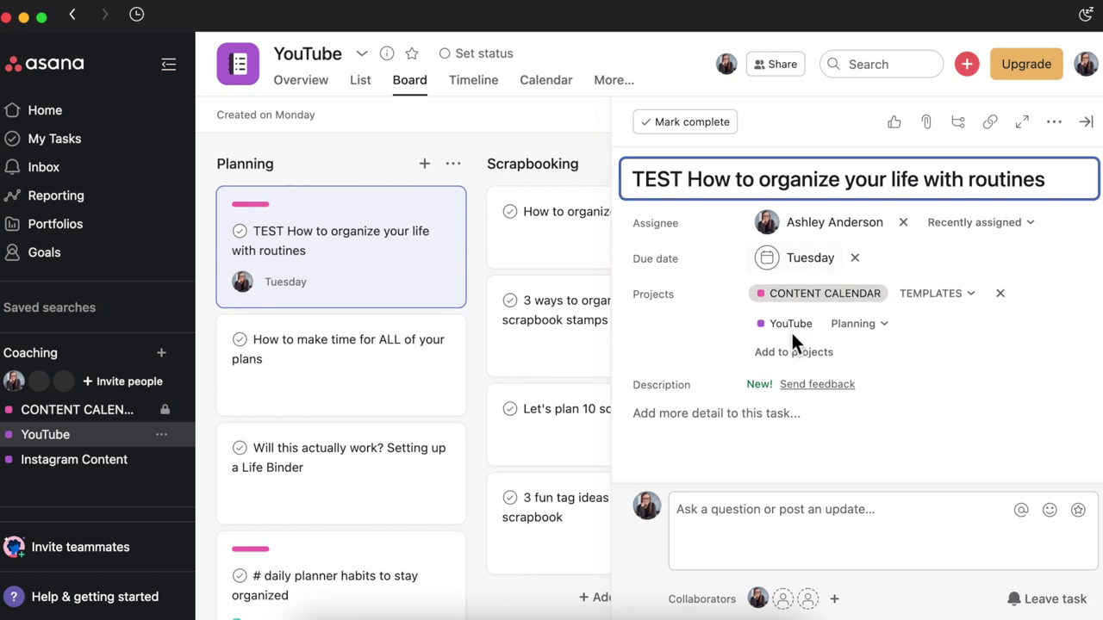
pyautogui.click(1054, 121)
pyautogui.click(937, 293)
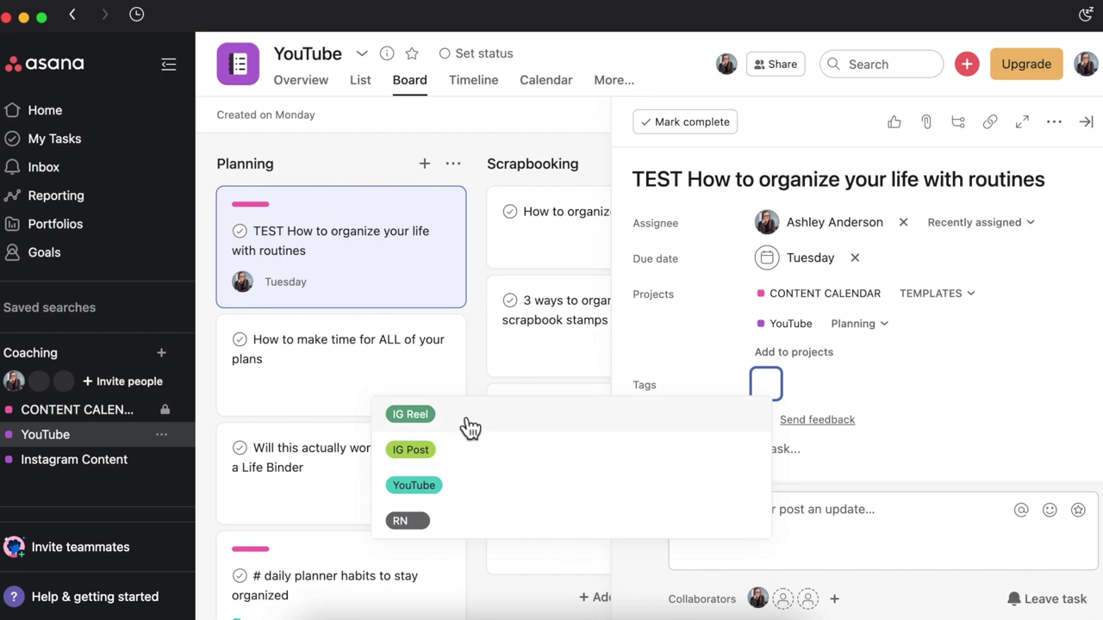
pyautogui.click(447, 490)
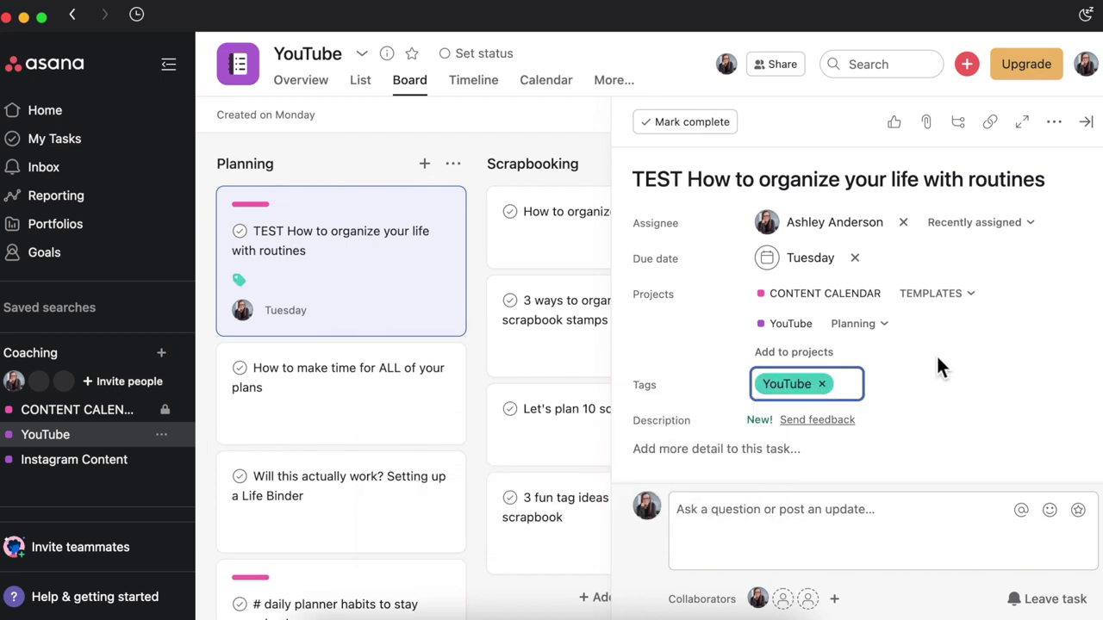
pyautogui.click(480, 209)
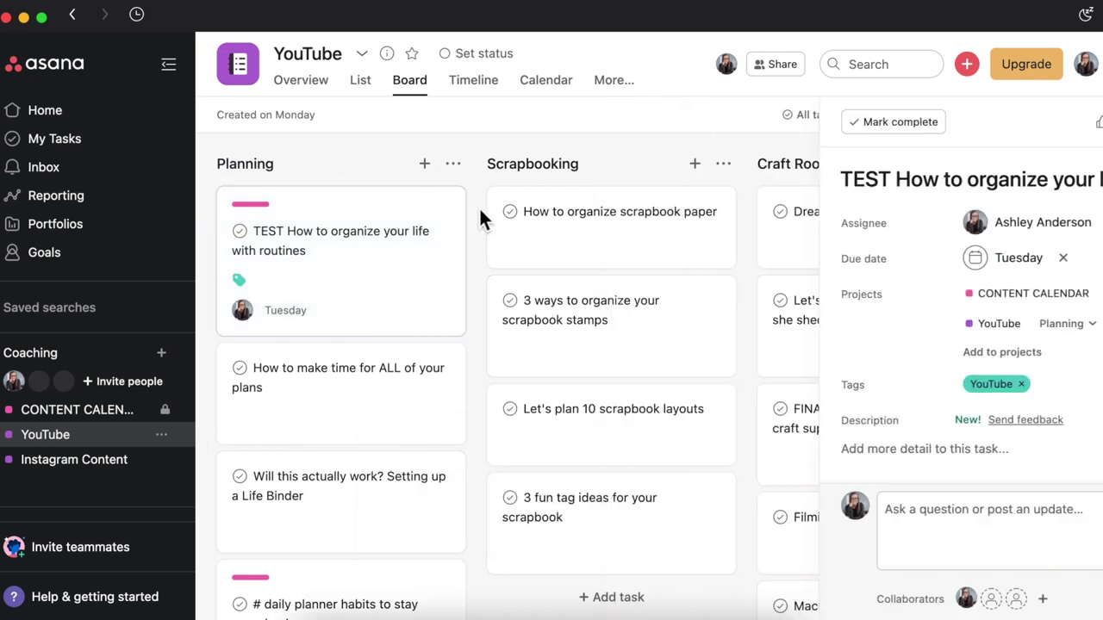
# - In the CONTENT CALENDAR project, open the "TEST How to organize your life with routines" task on November 1 and review its details
pyautogui.click(86, 411)
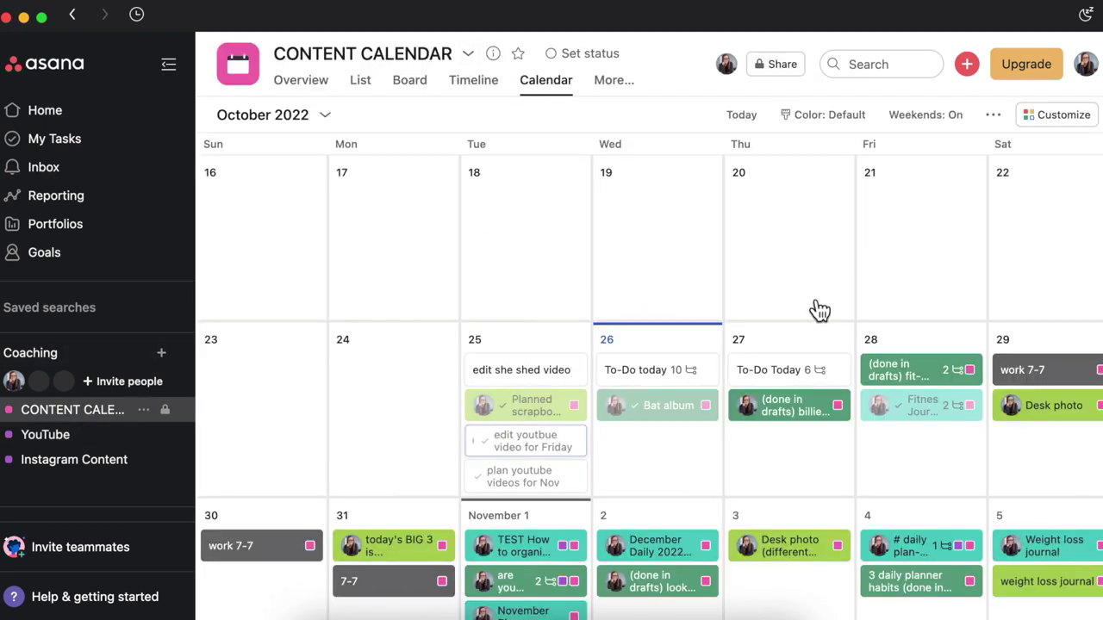
pyautogui.scroll(-3, 712, 466)
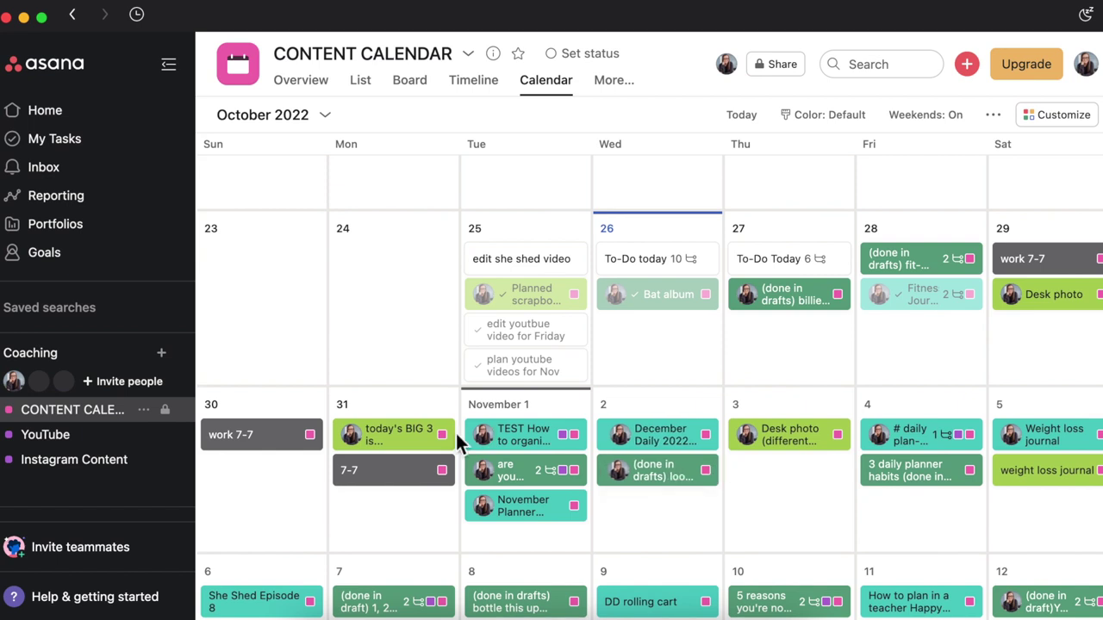
pyautogui.click(533, 449)
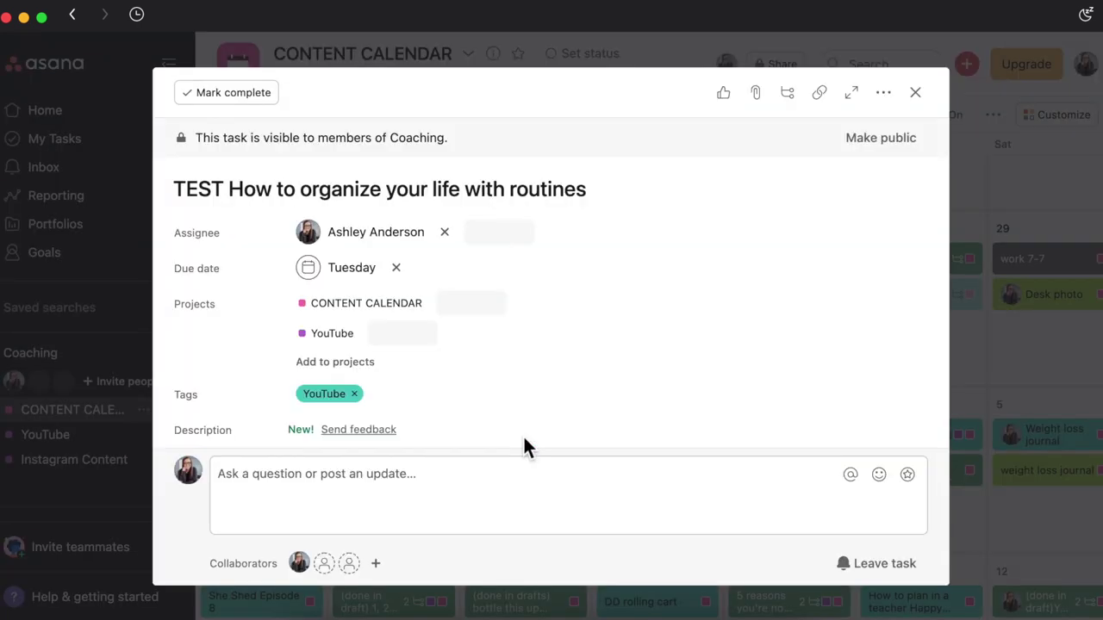
pyautogui.scroll(-5, 591, 360)
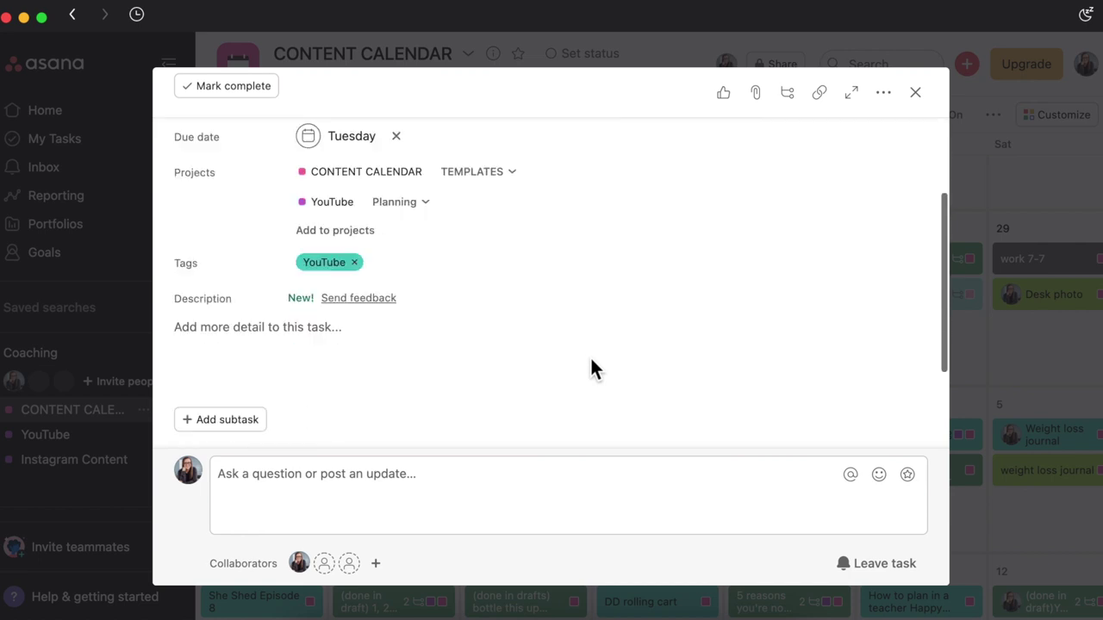